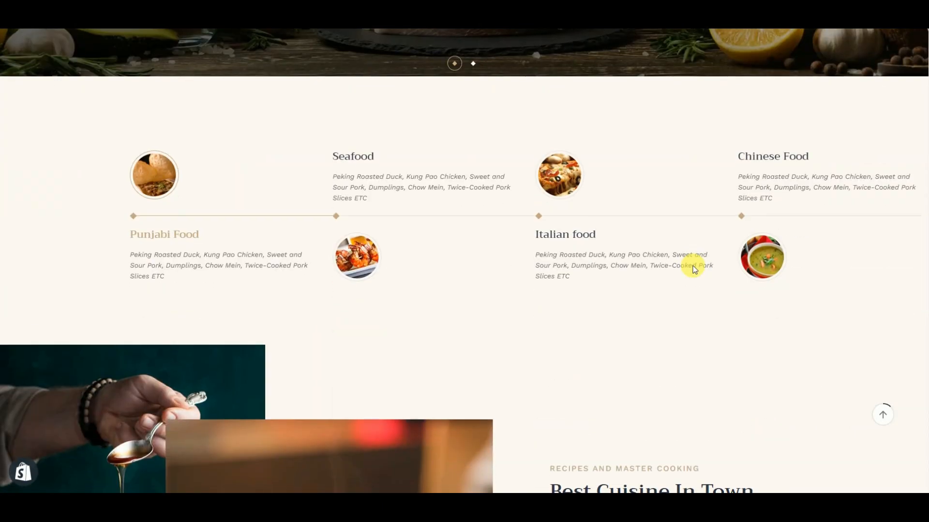
Look through the Grillyano storefront's home page, from the food timeline and product sections to the blog posts.
scroll(693, 269, down, 15)
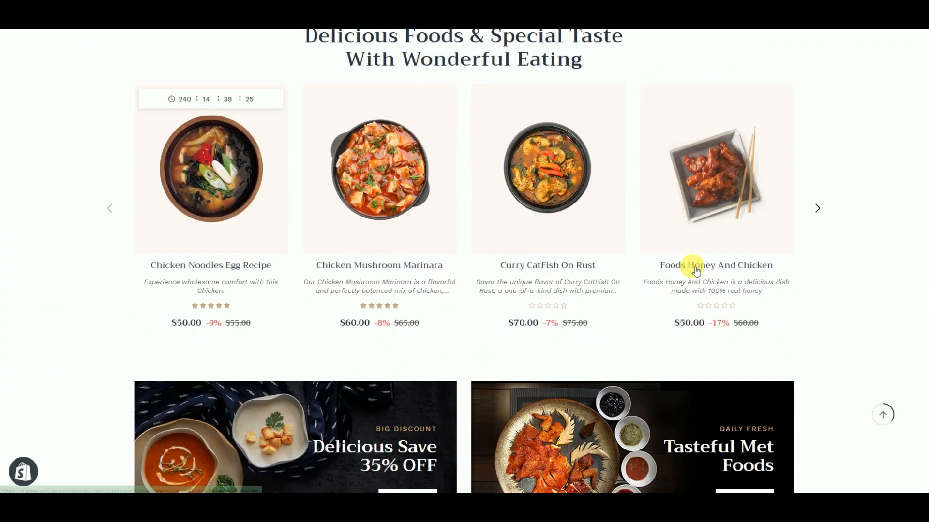
scroll(691, 269, down, 15)
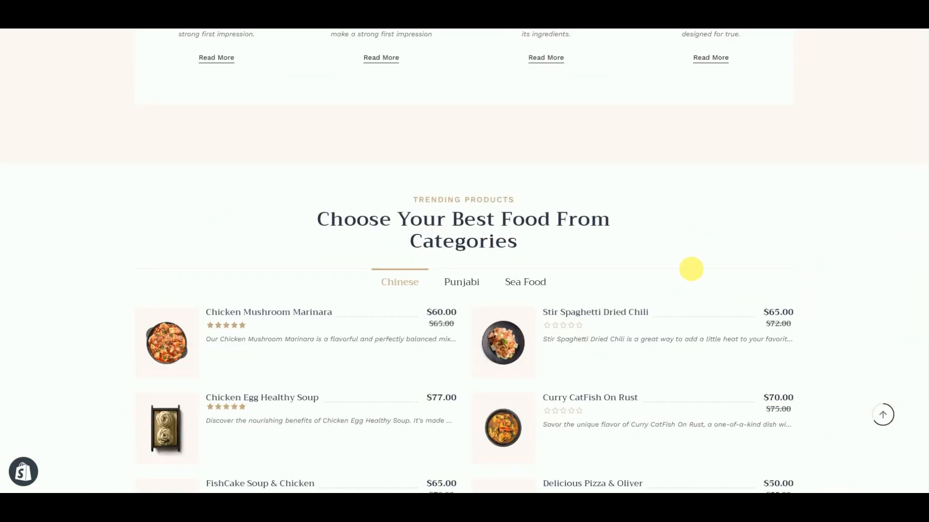
scroll(691, 269, down, 8)
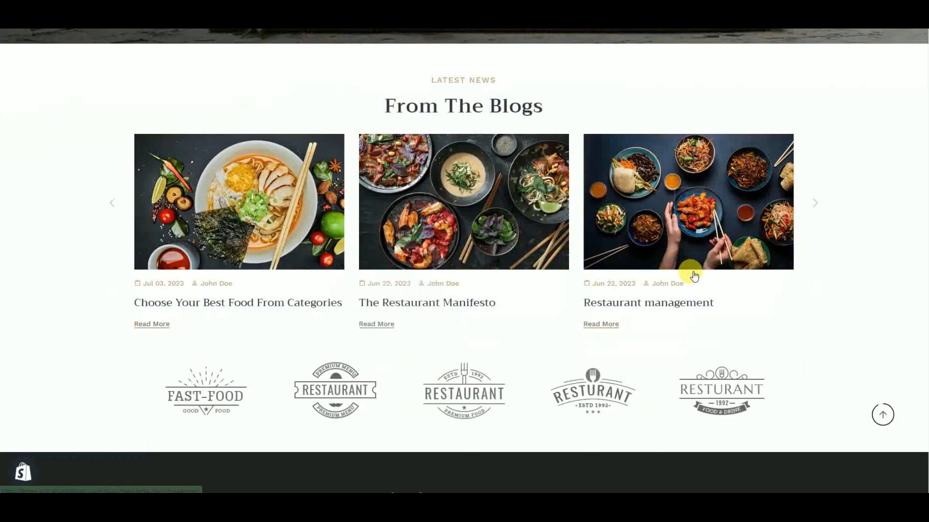
scroll(694, 273, up, 5)
scroll(694, 274, up, 12)
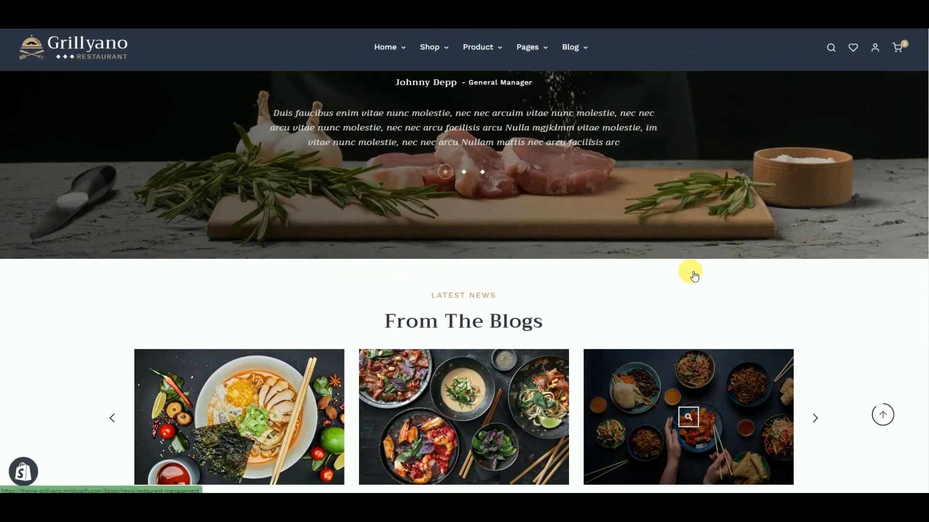
scroll(693, 275, up, 12)
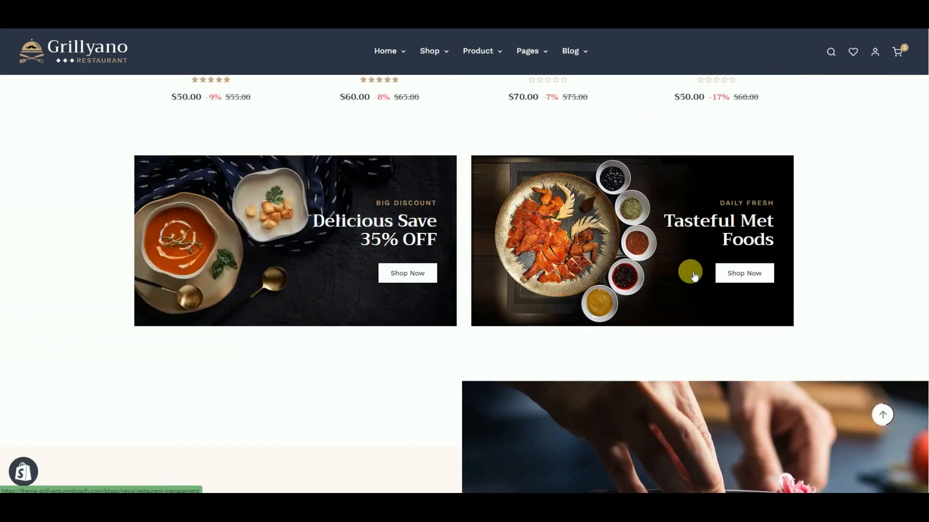
scroll(687, 274, up, 8)
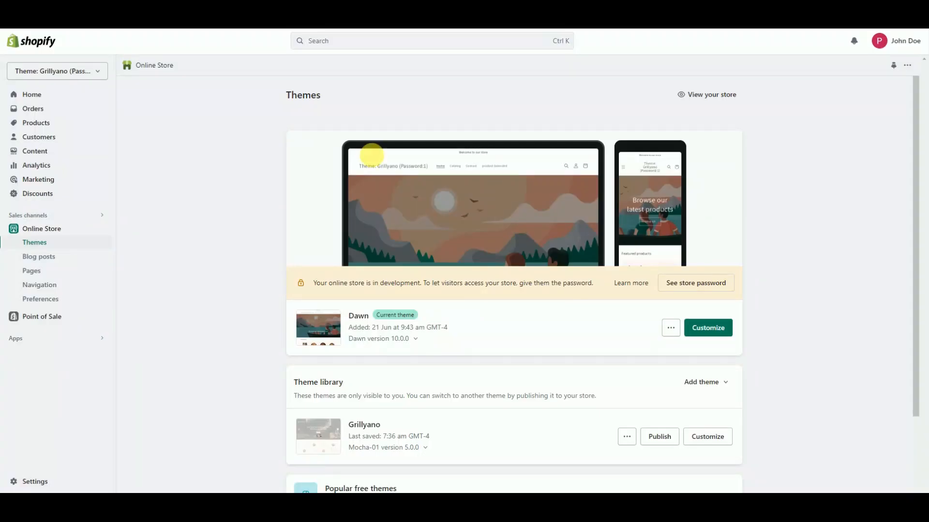
Upload the Grillyano-theme zip archive from the Grillyano-package folder in Downloads to the theme library.
click(713, 382)
click(714, 437)
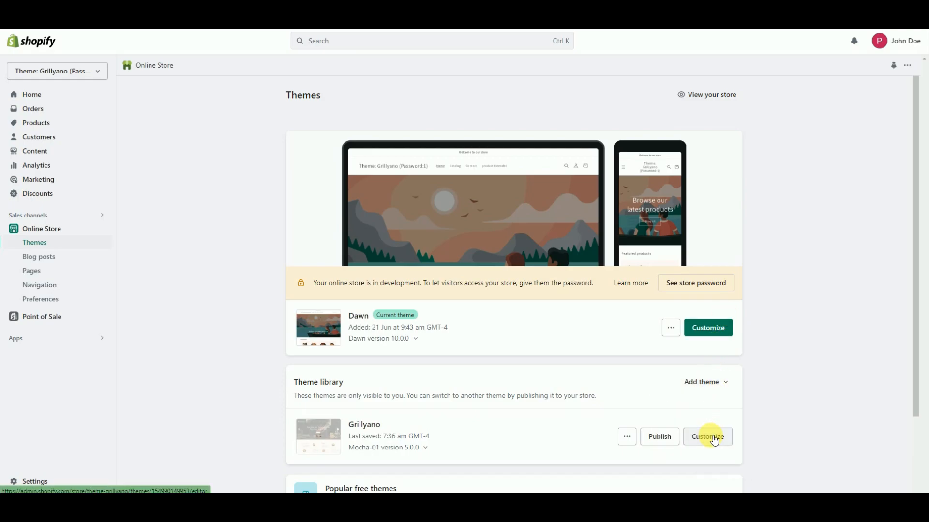
click(465, 280)
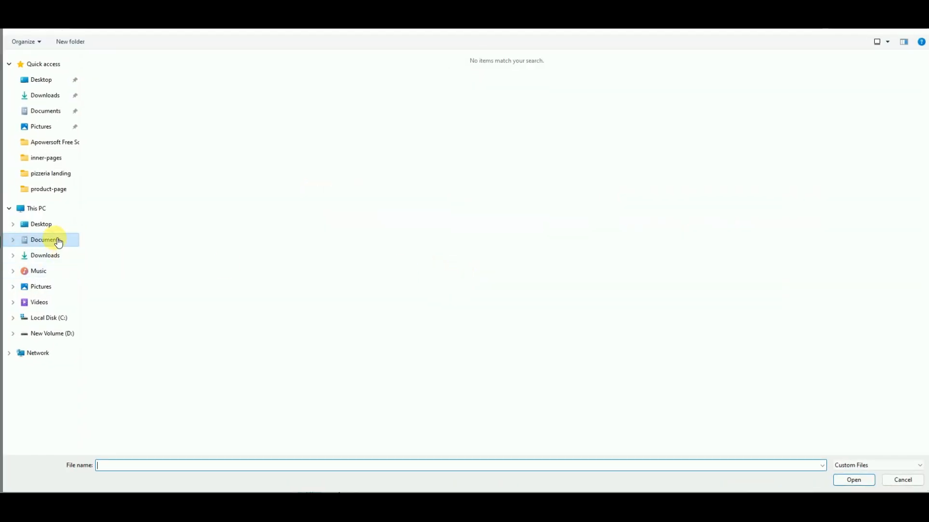
click(57, 240)
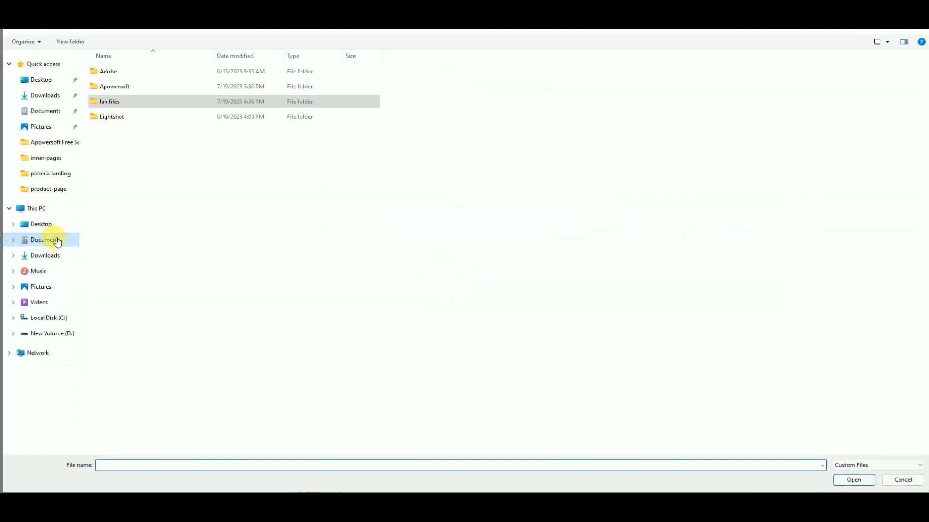
click(52, 256)
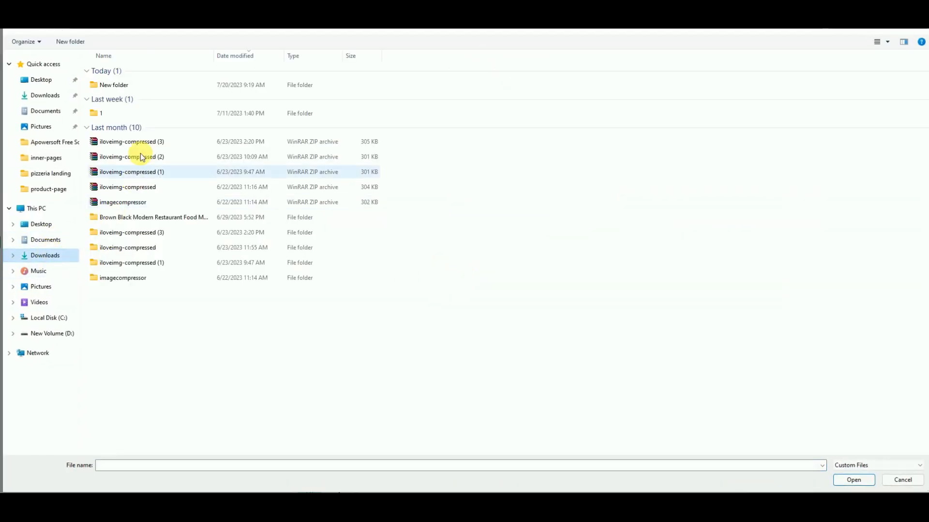
double_click(117, 83)
double_click(125, 77)
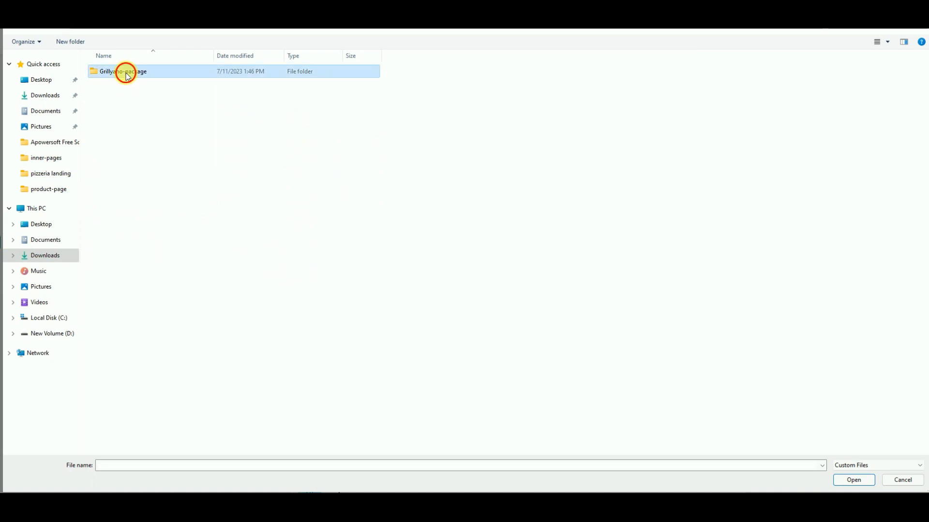
double_click(124, 74)
click(130, 79)
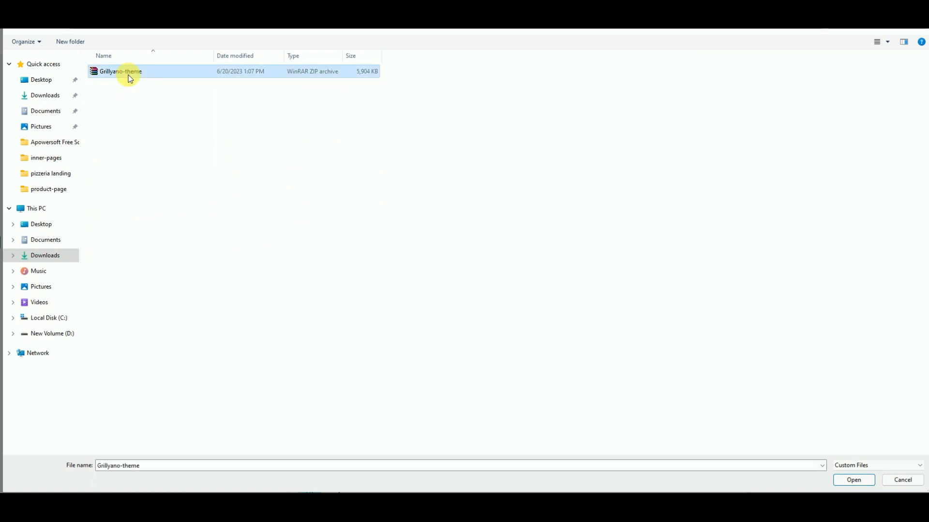
click(854, 480)
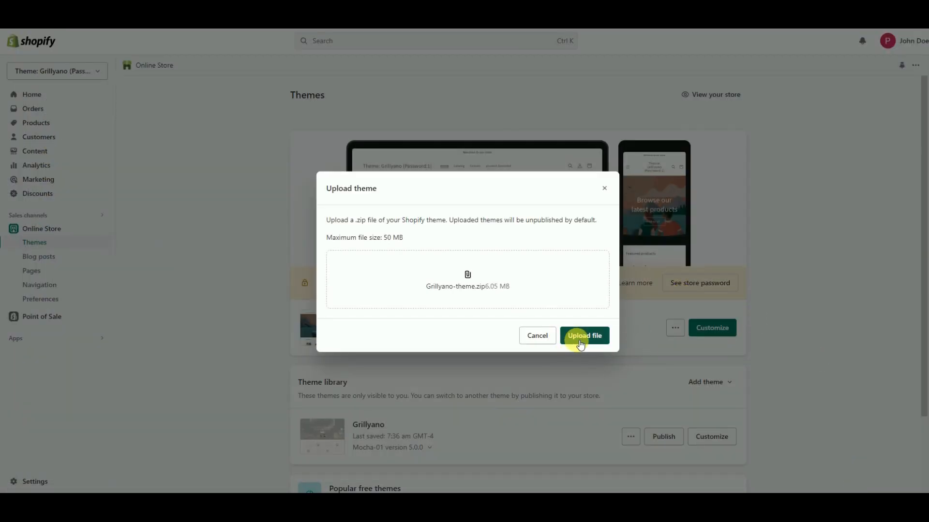
click(603, 339)
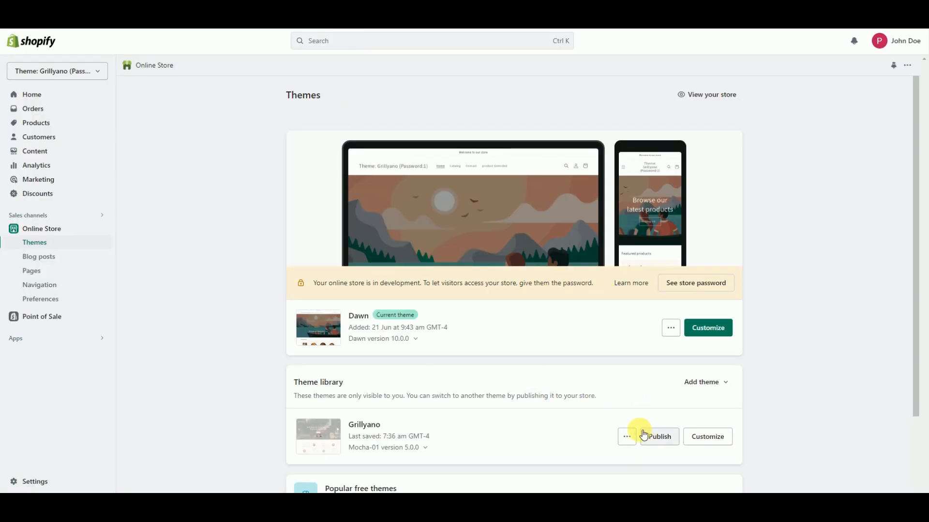
Publish the Grillyano theme and open it in the theme editor, dismissing the newsletter popup.
click(653, 444)
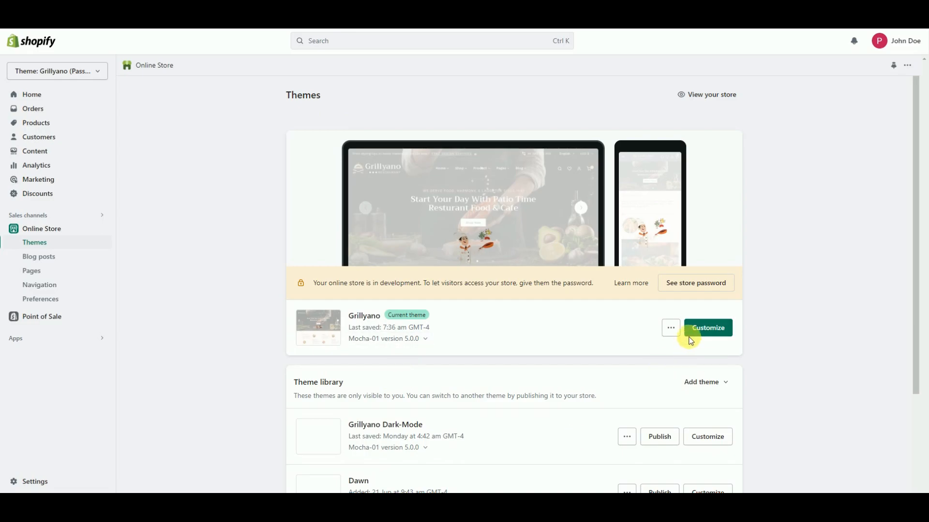
click(692, 333)
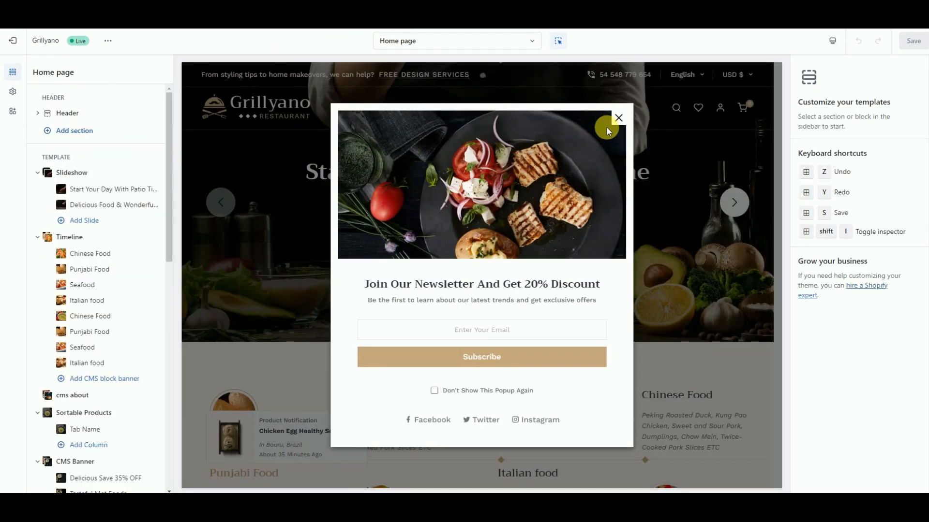
click(618, 119)
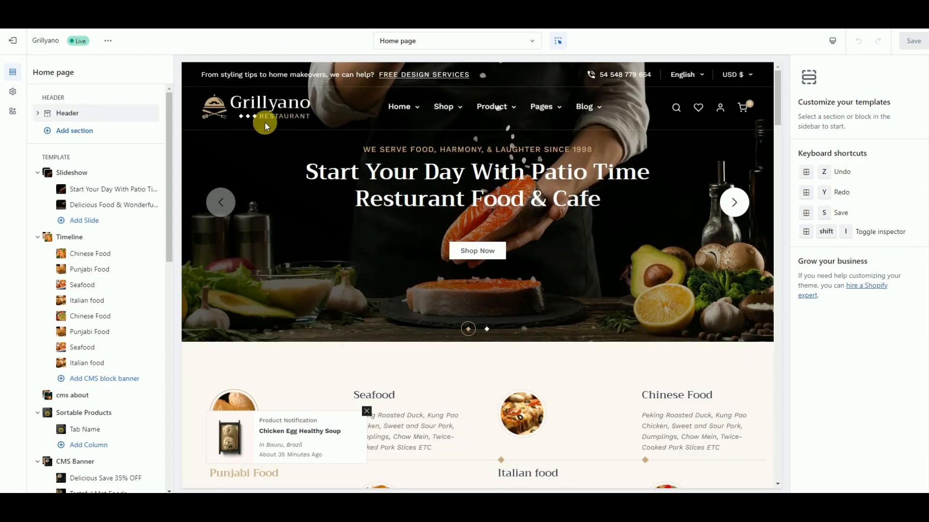
Examine the pre-loader options in the theme settings.
click(14, 93)
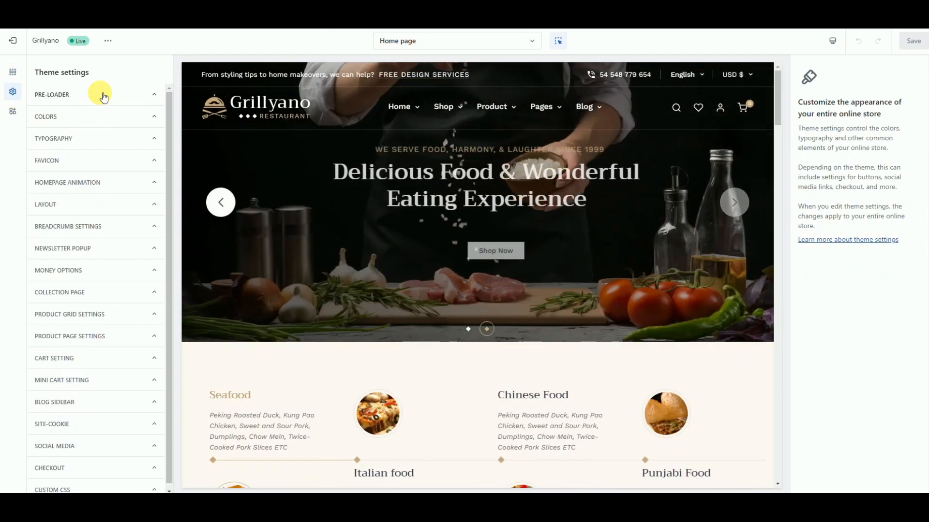
click(100, 95)
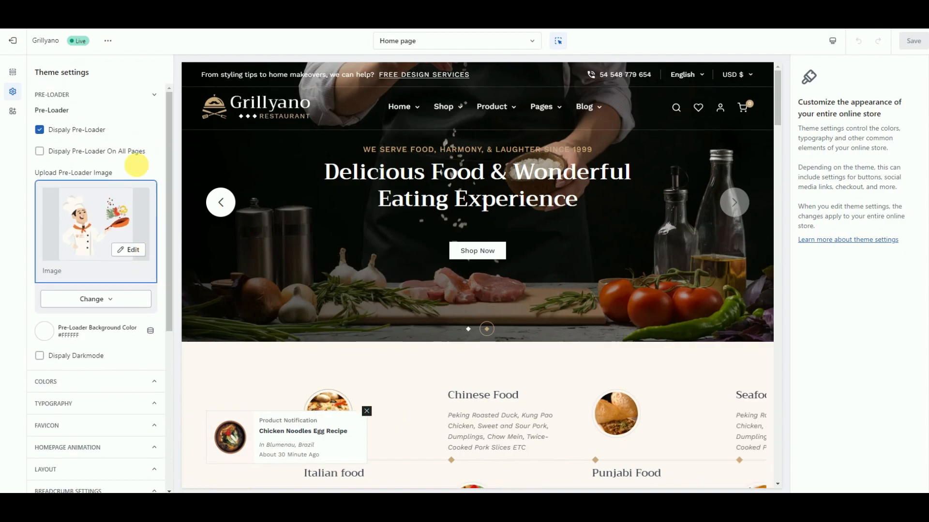
click(154, 94)
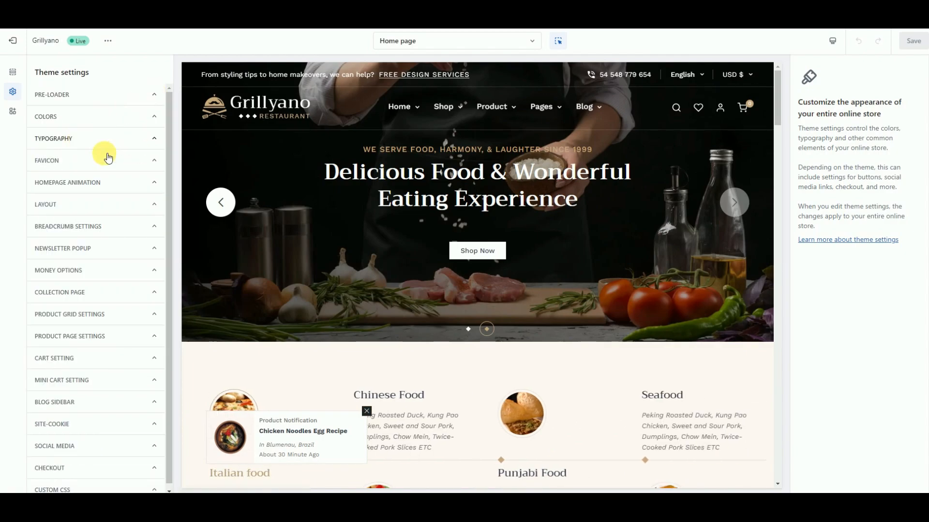
Review the theme's color settings, including the choices offered for the selected color scheme.
click(122, 121)
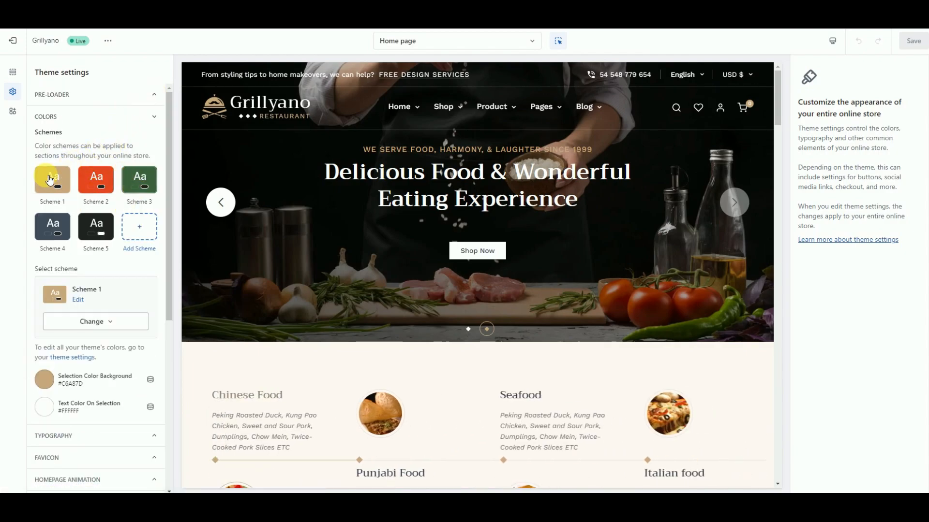
click(106, 329)
scroll(102, 331, down, 2)
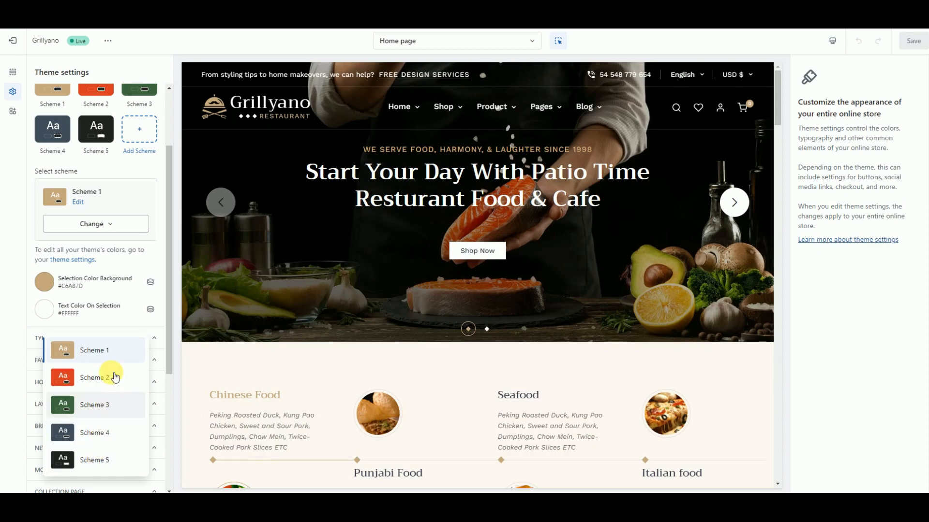
scroll(78, 136, up, 2)
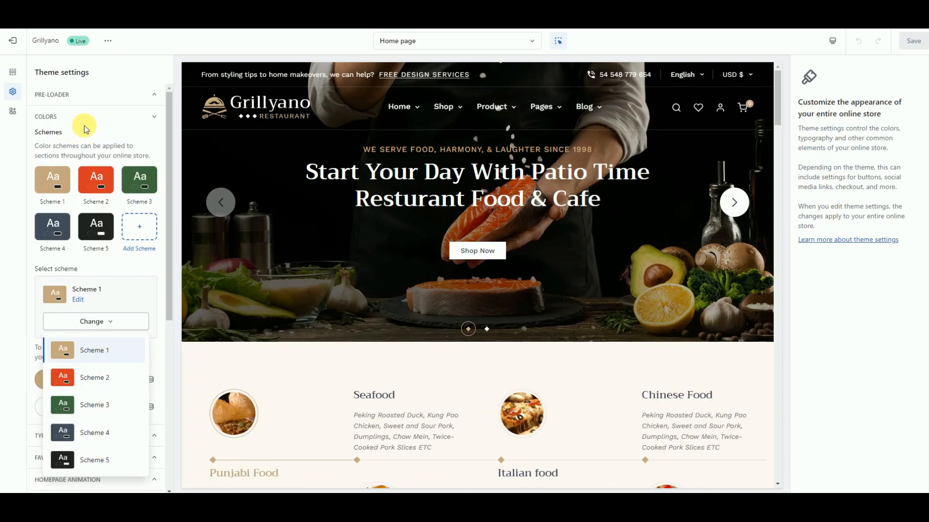
click(154, 116)
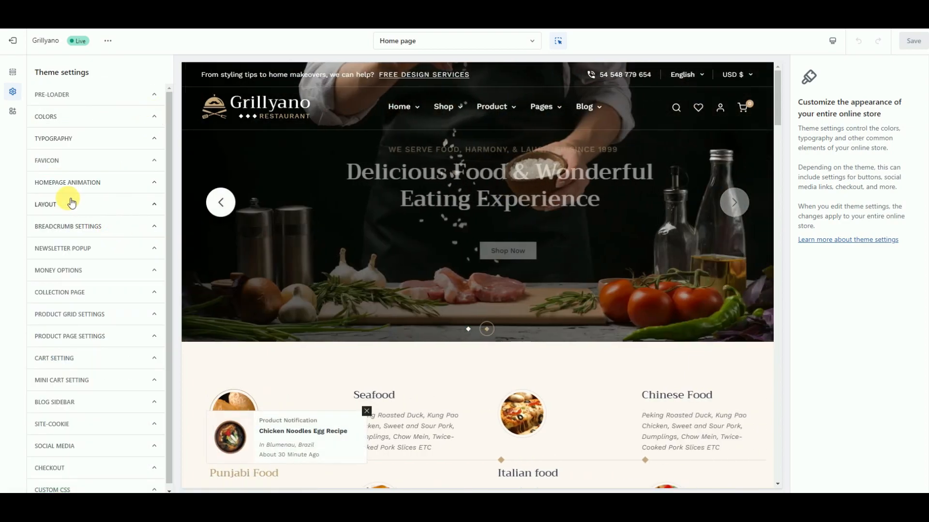
Examine the layout settings for page width and section spacing, and the breadcrumb settings.
scroll(79, 212, down, 1)
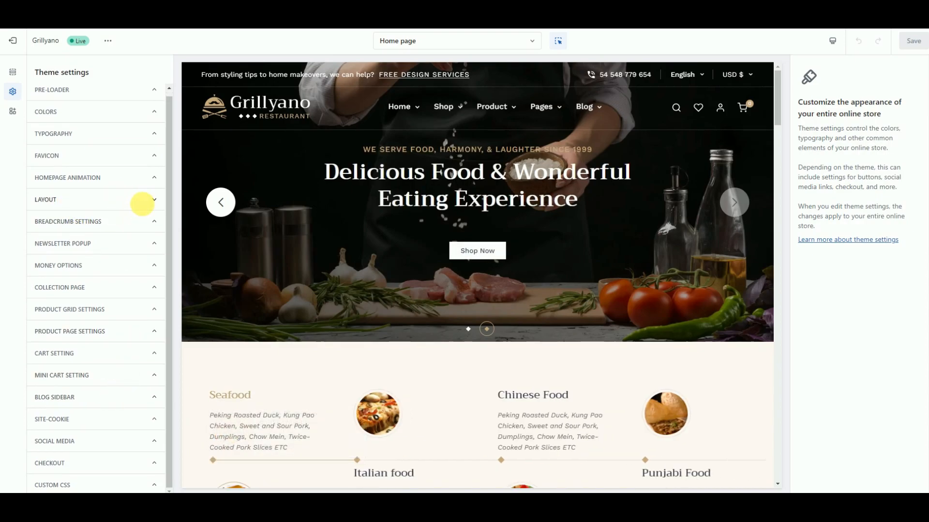
click(146, 209)
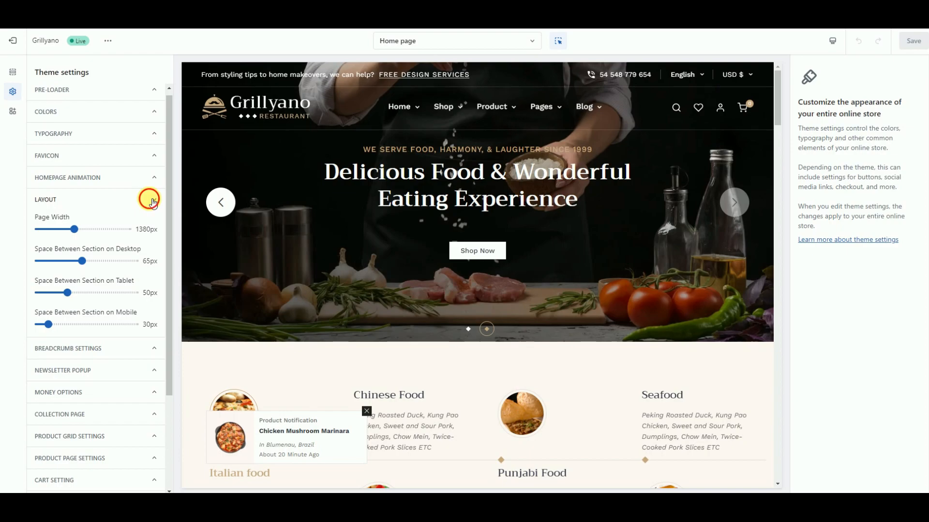
click(152, 201)
click(150, 221)
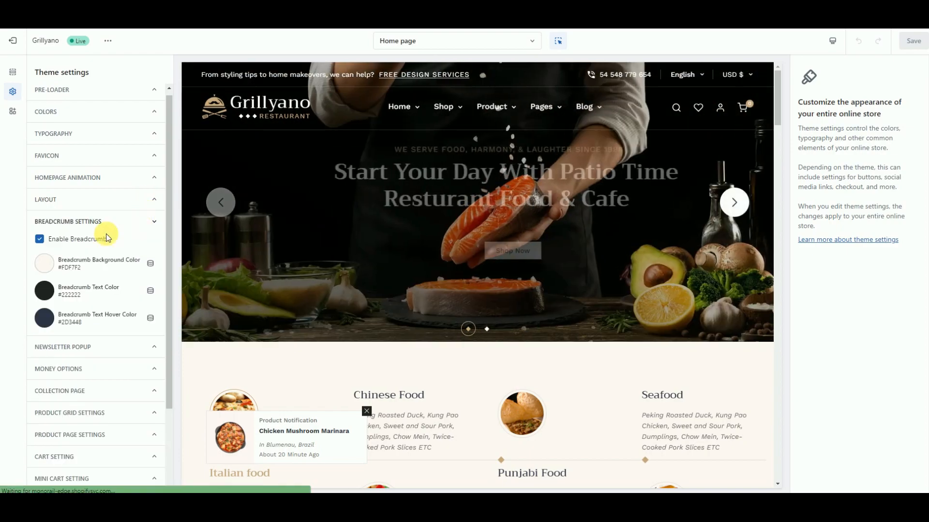
click(155, 223)
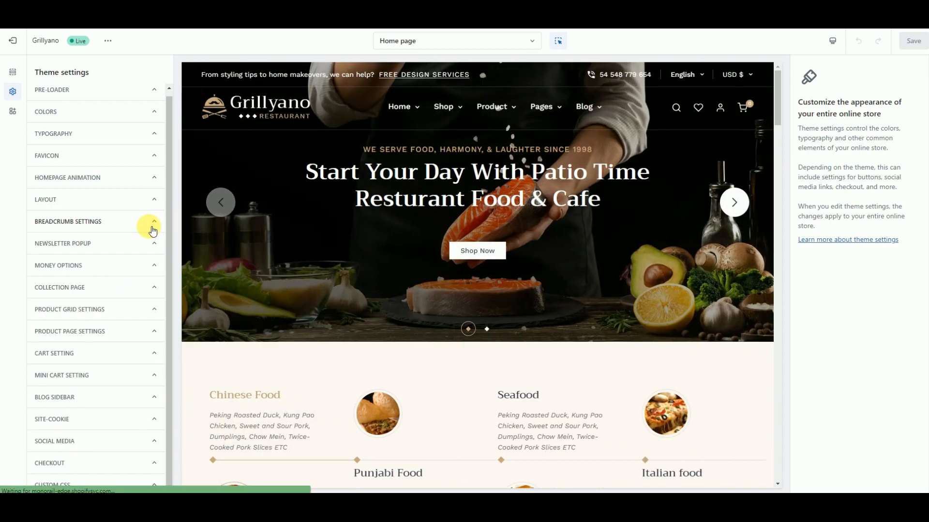
Review all of the collection page settings, from the product display options to the sidebar and filter choices.
click(96, 290)
scroll(99, 304, down, 6)
scroll(99, 304, down, 2)
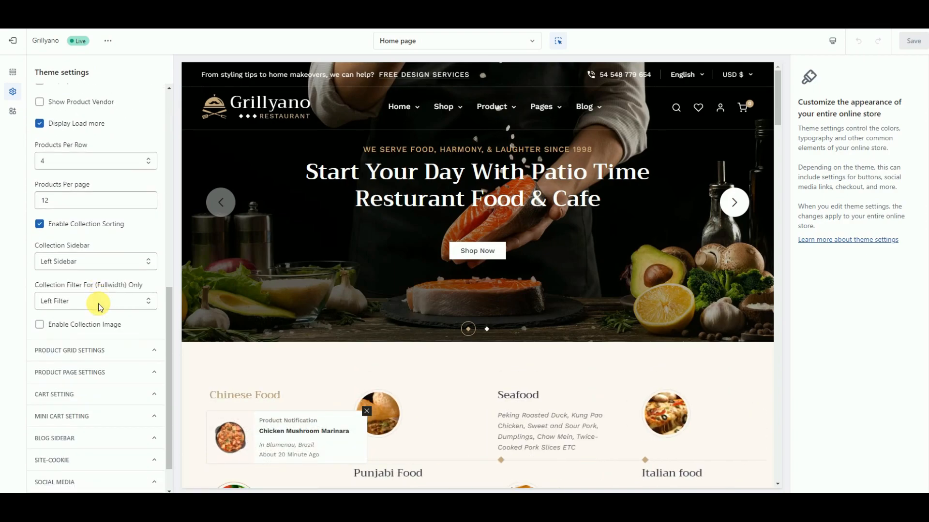
scroll(97, 300, up, 7)
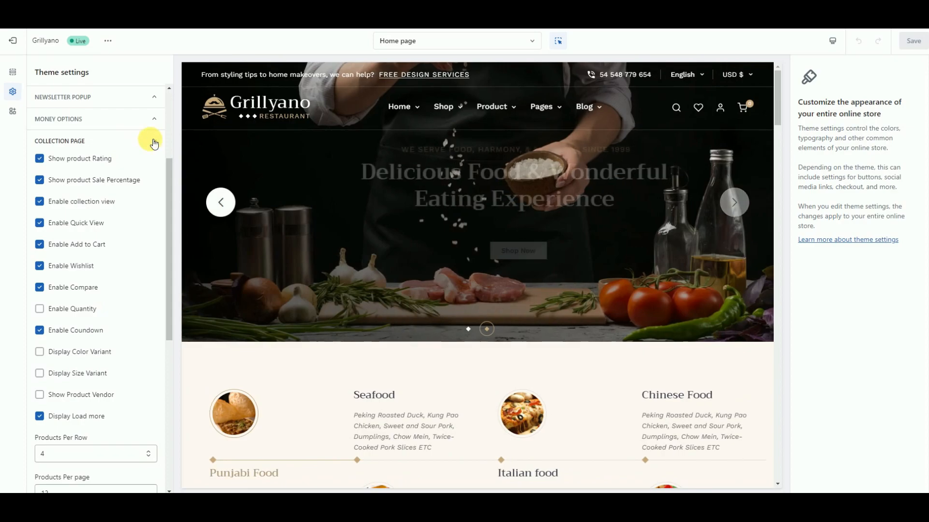
click(147, 140)
Look over the money options in the theme settings.
click(120, 267)
scroll(120, 263, down, 1)
scroll(141, 268, up, 1)
click(145, 269)
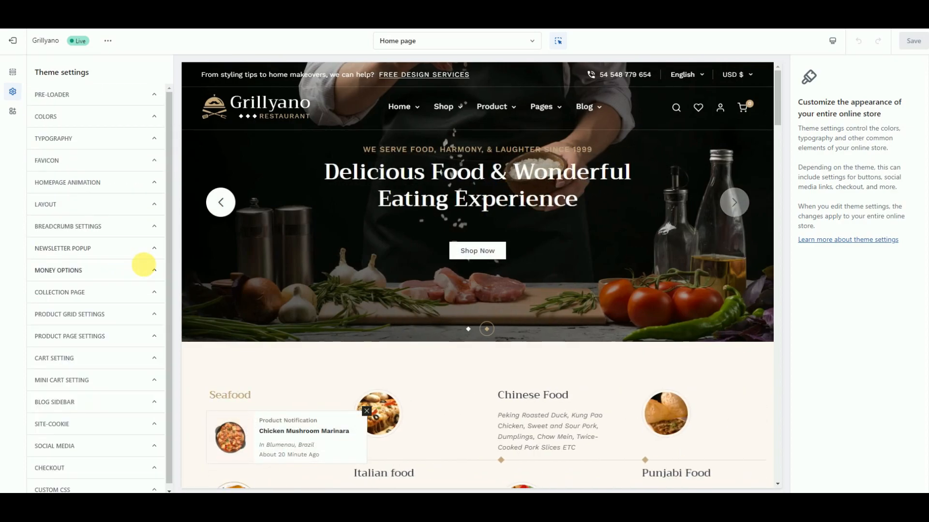
Examine the cart settings for order notes and the ajax cart.
scroll(100, 394, down, 1)
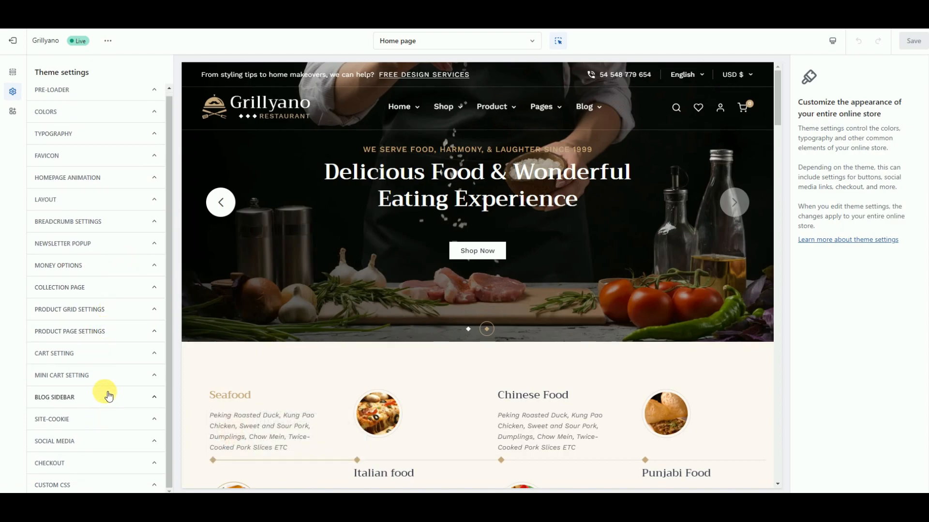
click(109, 356)
scroll(110, 357, down, 1)
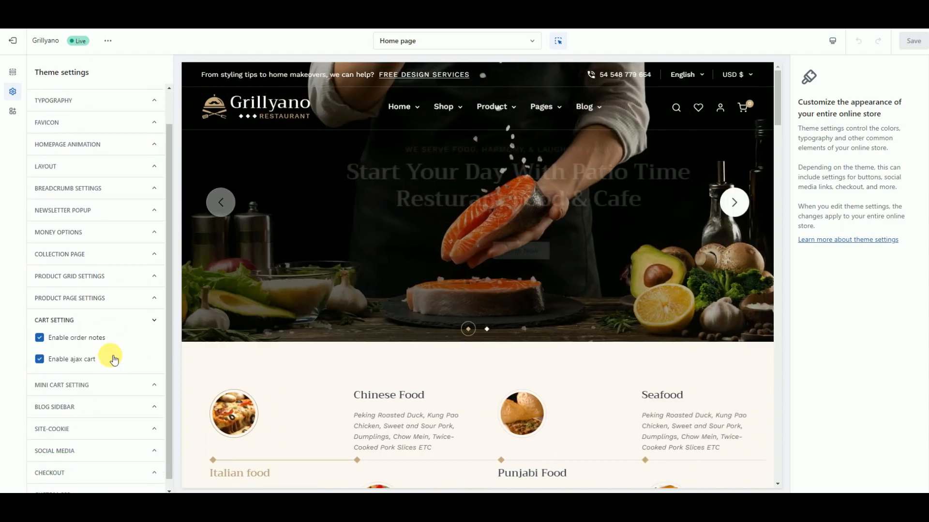
scroll(114, 360, up, 1)
click(153, 356)
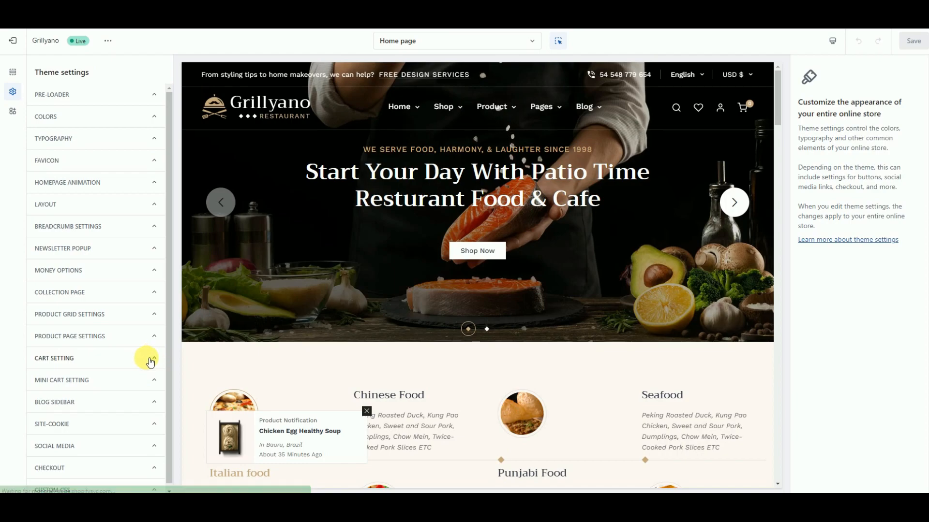
Examine the checkout settings in the theme settings, including the logo, main content area and form field options.
click(112, 464)
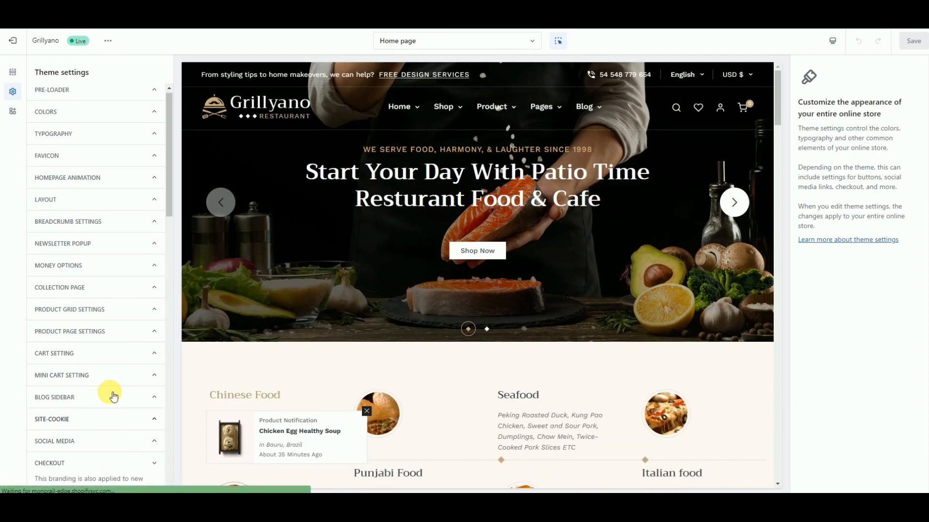
scroll(110, 382, down, 10)
scroll(106, 358, down, 4)
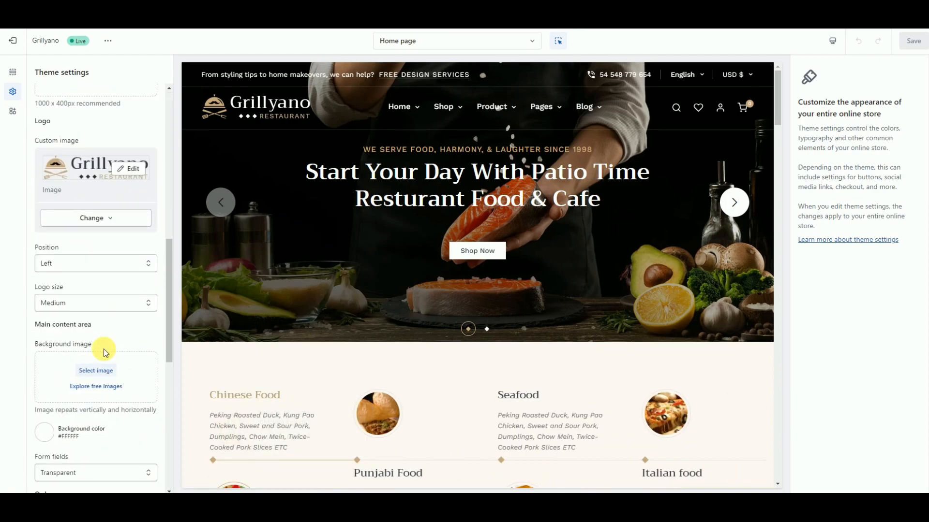
scroll(104, 353, up, 6)
scroll(106, 348, up, 6)
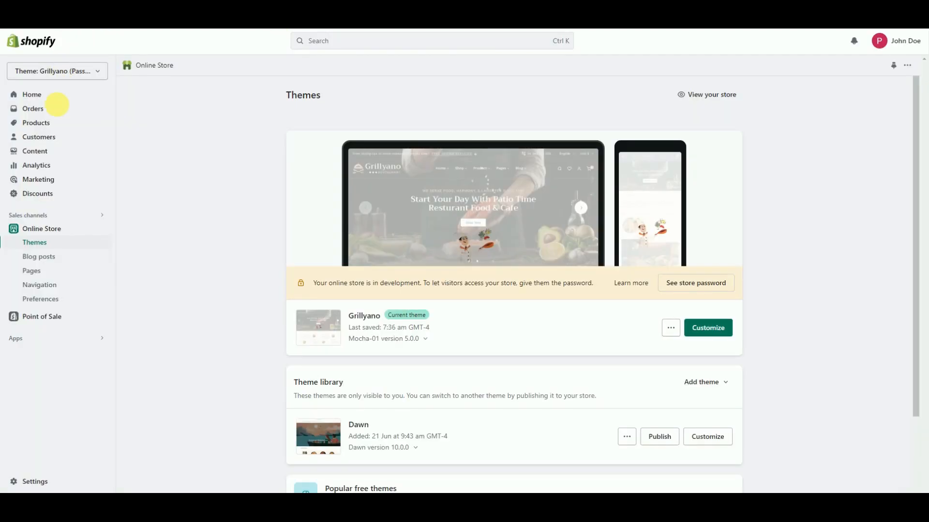
Open the Chicken Egg Healthy Soup product from the product list and review its description, media and product organization.
click(40, 122)
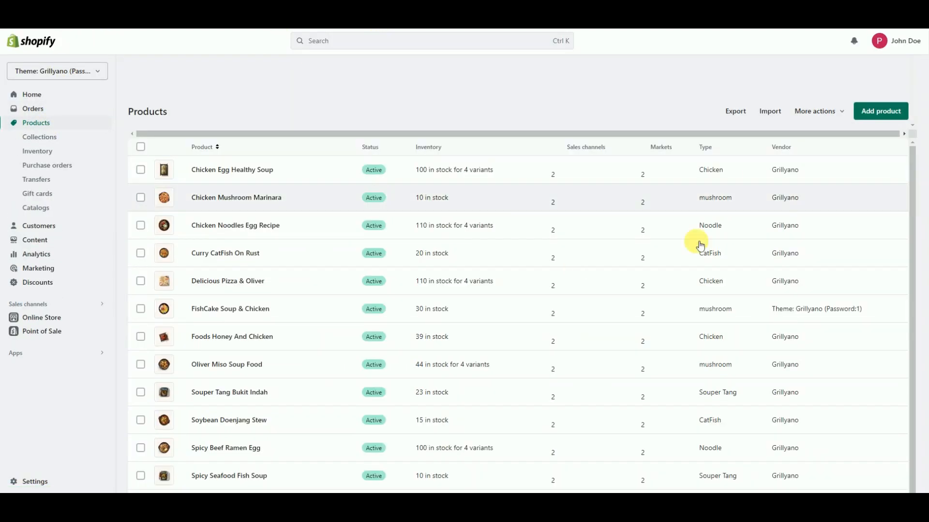
click(880, 112)
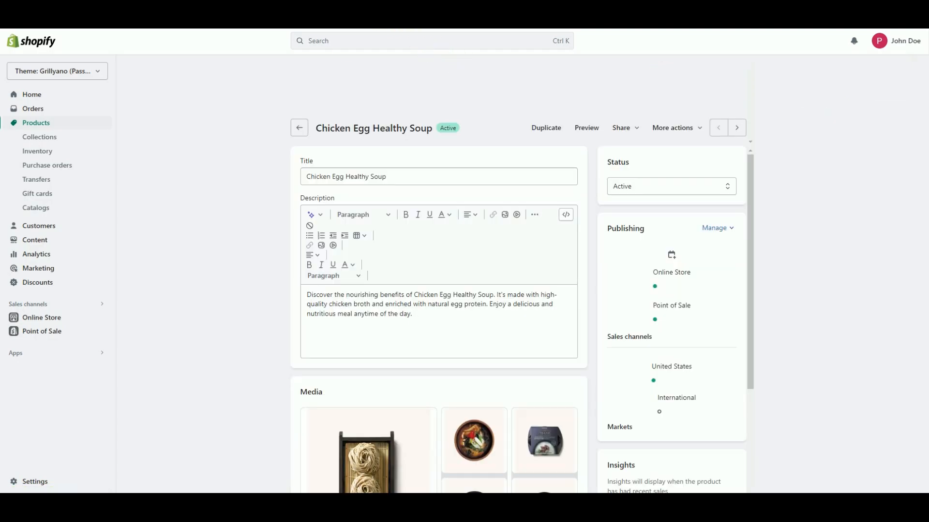
scroll(516, 305, down, 5)
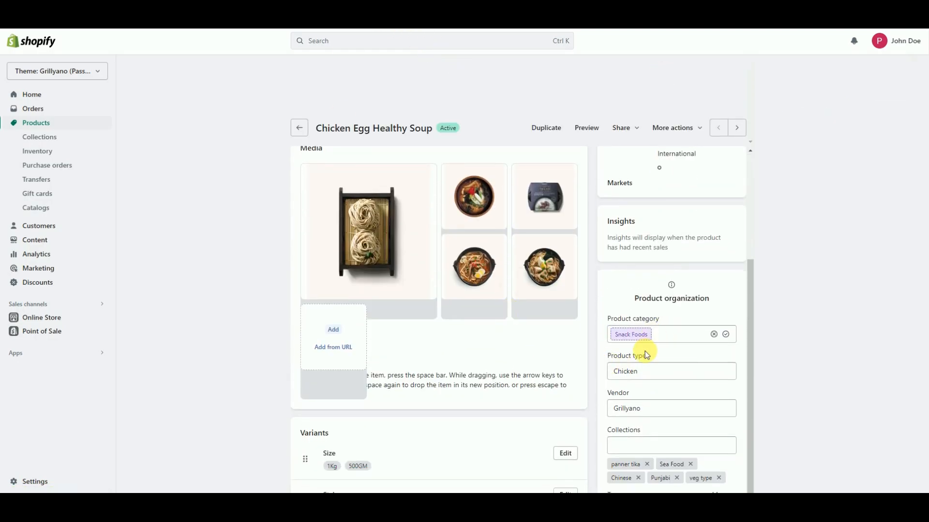
scroll(446, 347, down, 4)
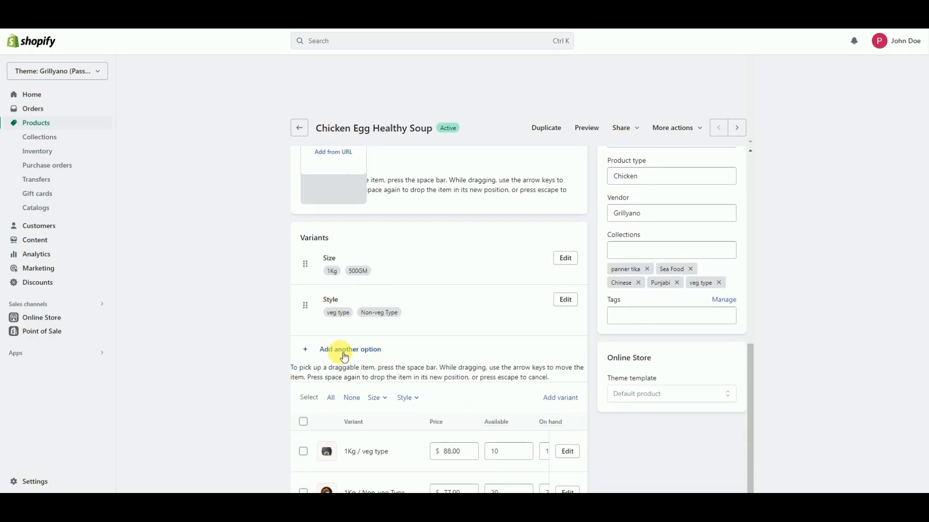
Start another variant option without a name, check the variants and metafields, and try to save the product.
click(344, 350)
click(554, 353)
scroll(493, 336, down, 1)
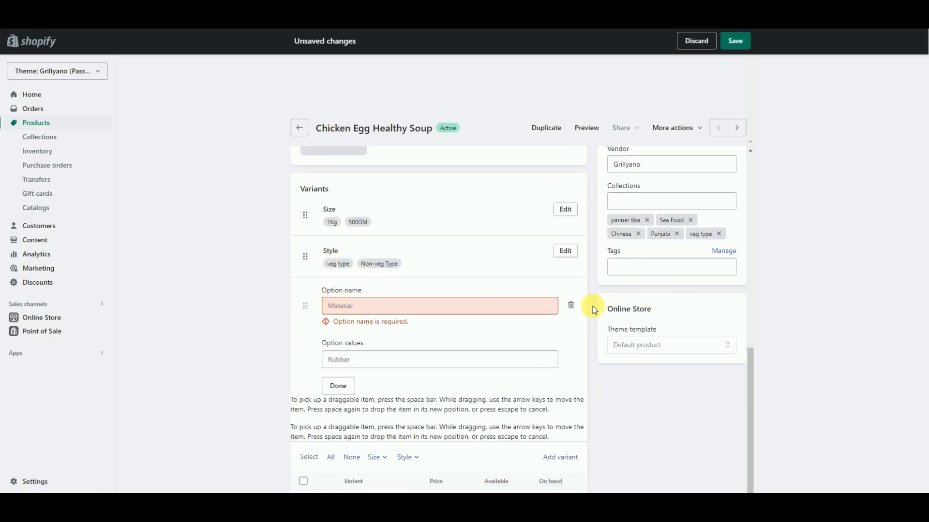
scroll(560, 300, down, 7)
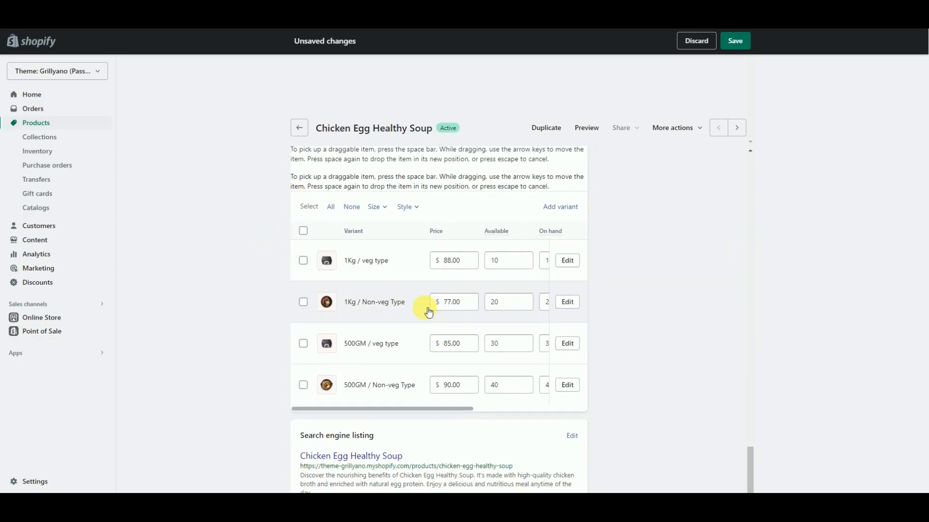
scroll(394, 311, down, 4)
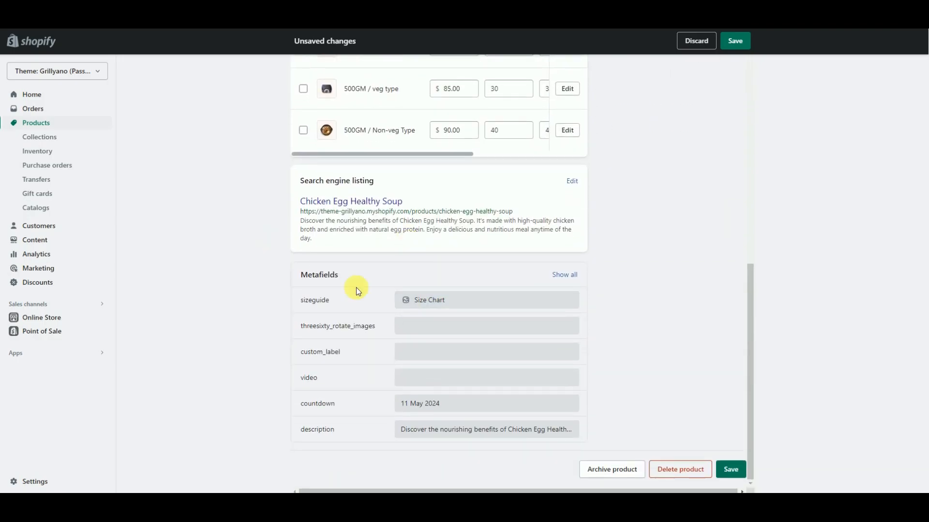
click(733, 469)
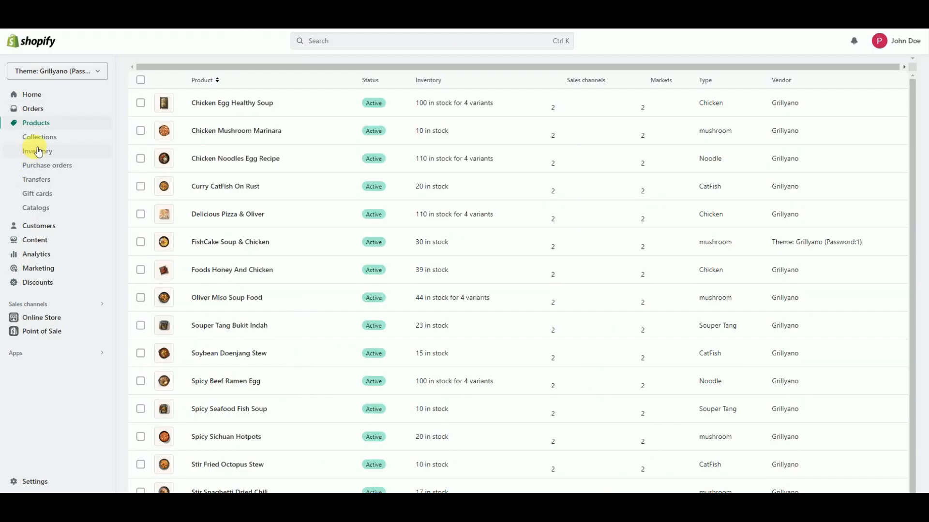
Open the Buffet collection and review its description, image and product list.
click(41, 137)
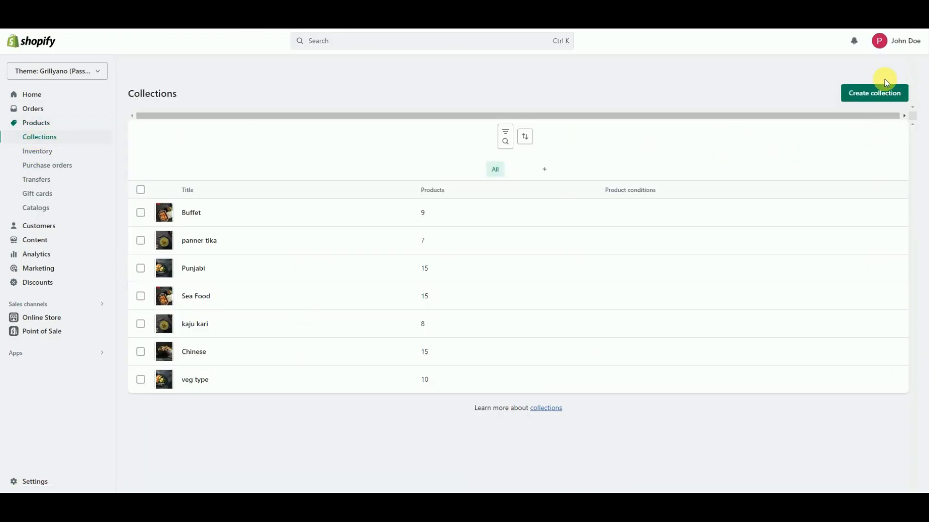
click(285, 213)
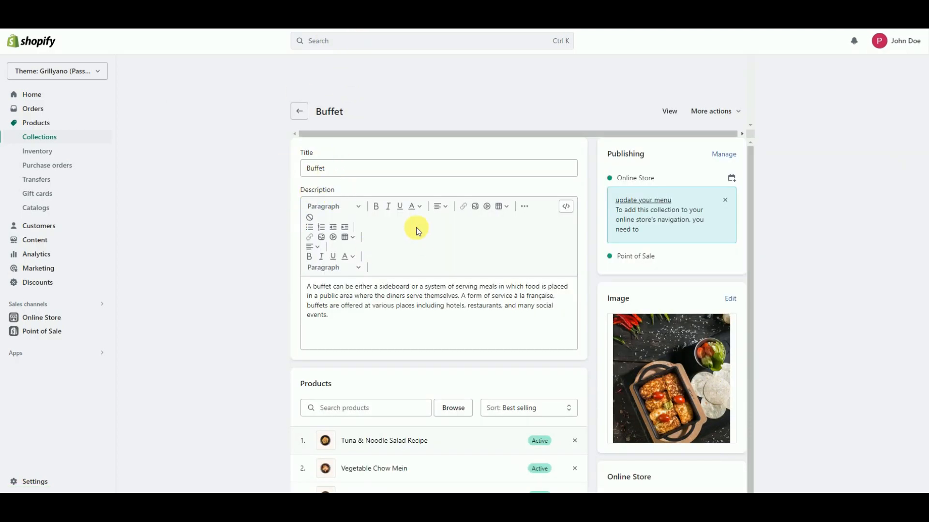
scroll(427, 338, down, 7)
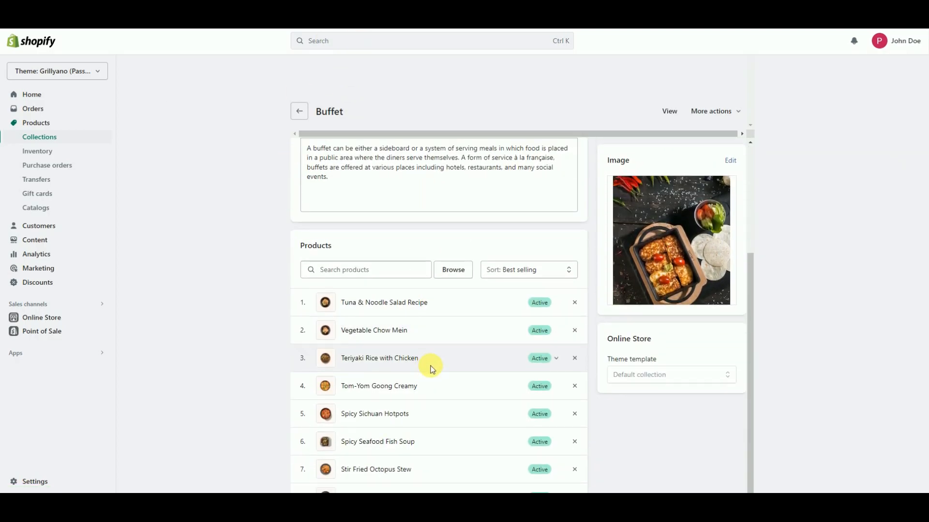
scroll(439, 385, up, 7)
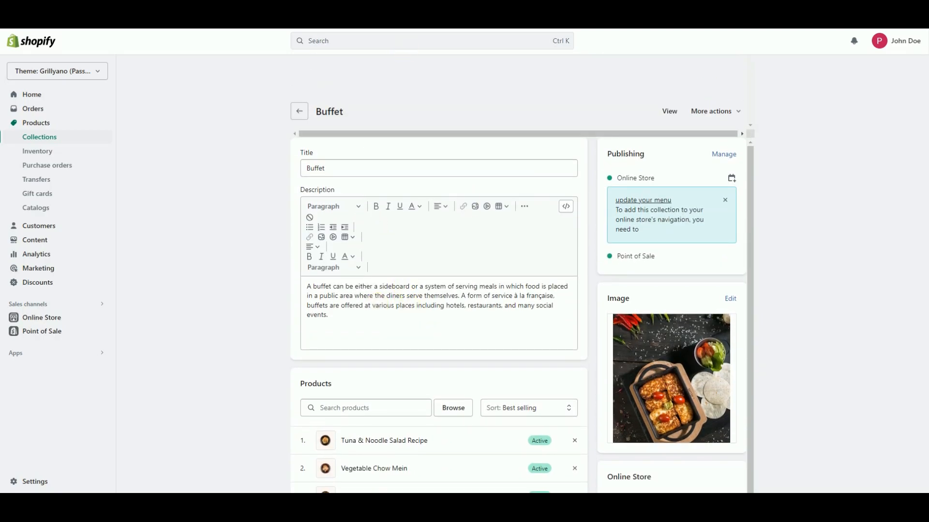
Create a new navigation menu for the online store with the title "About us".
click(22, 317)
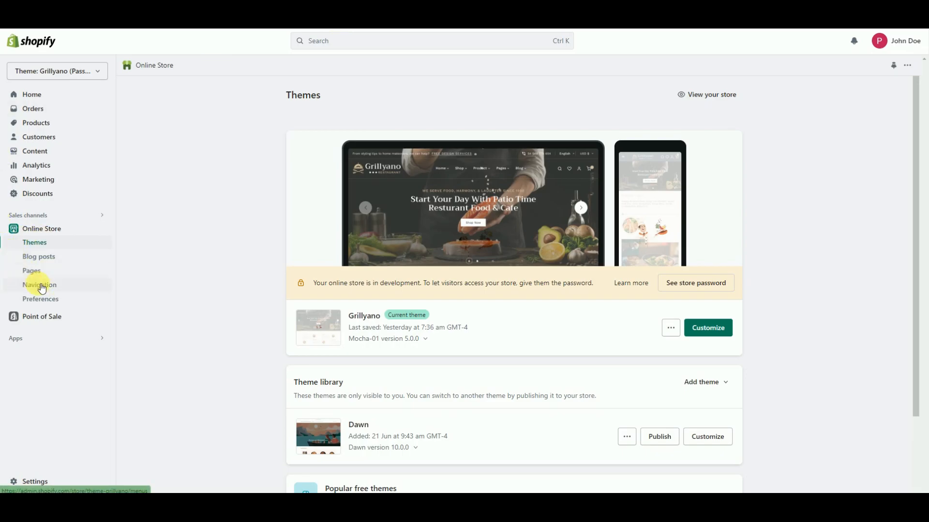
click(41, 286)
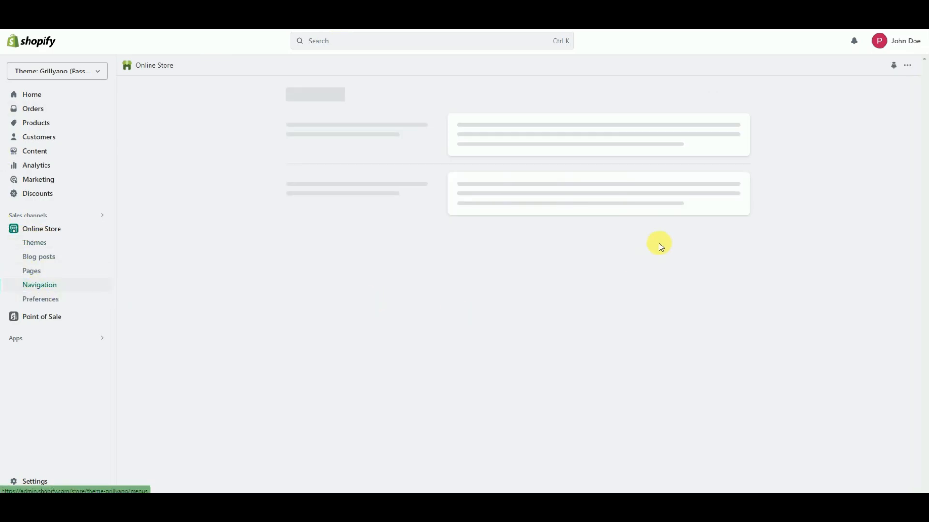
click(707, 208)
click(336, 150)
text(A)
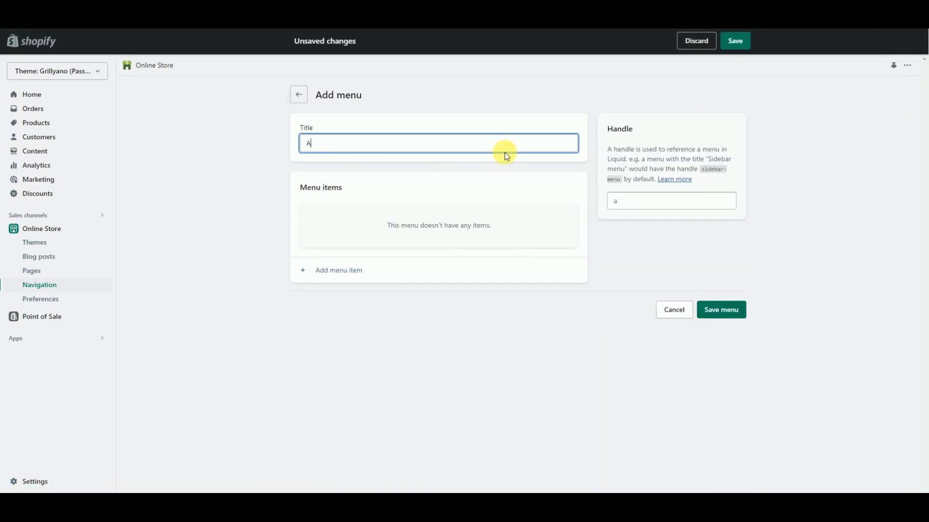
text(bout us)
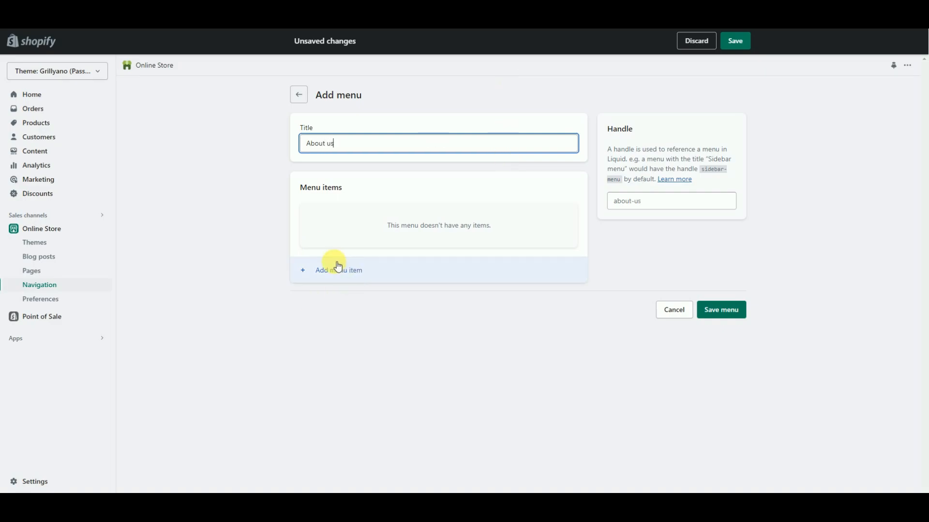
Add a menu item named "about us" that links to the About us page, and save the menu.
click(338, 268)
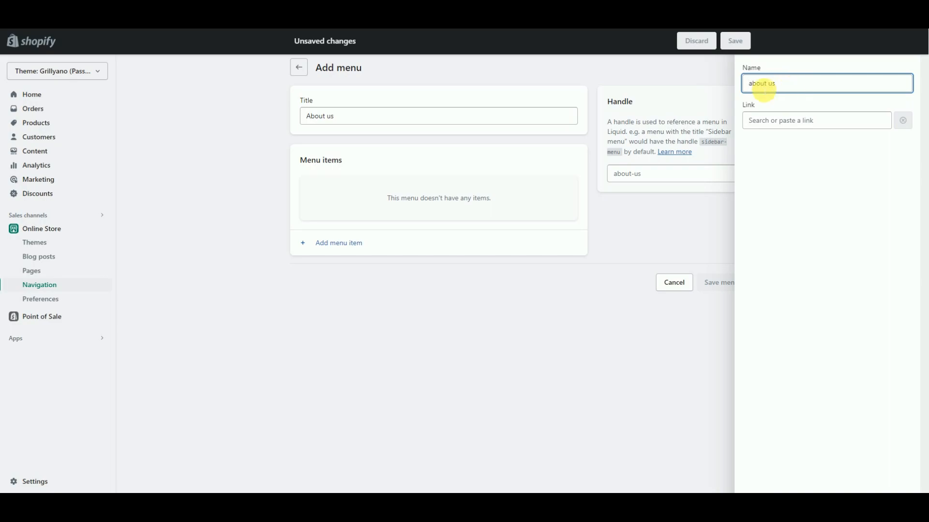
click(803, 128)
click(776, 219)
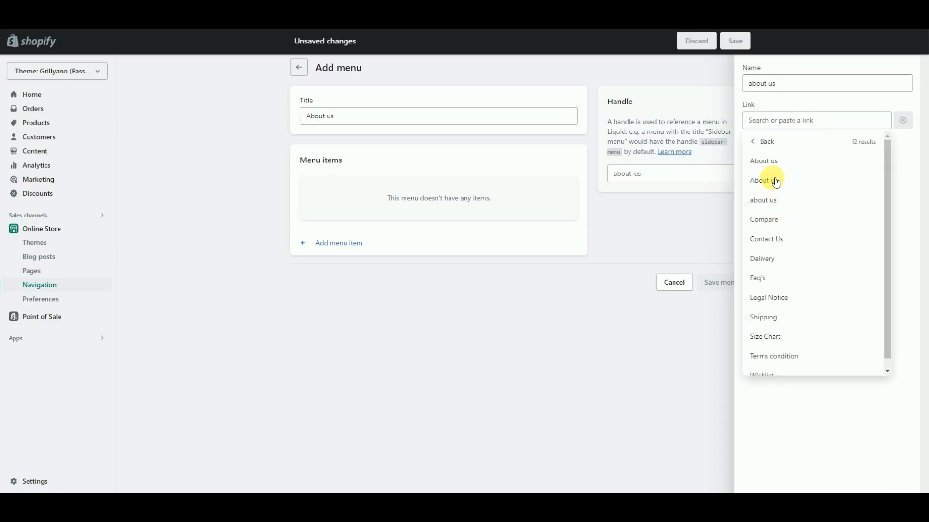
click(781, 184)
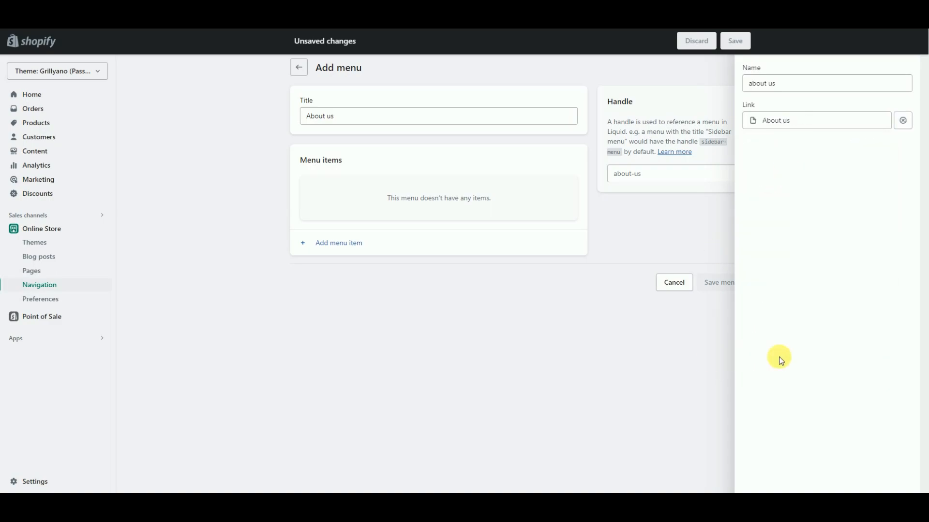
scroll(779, 358, down, 2)
click(898, 480)
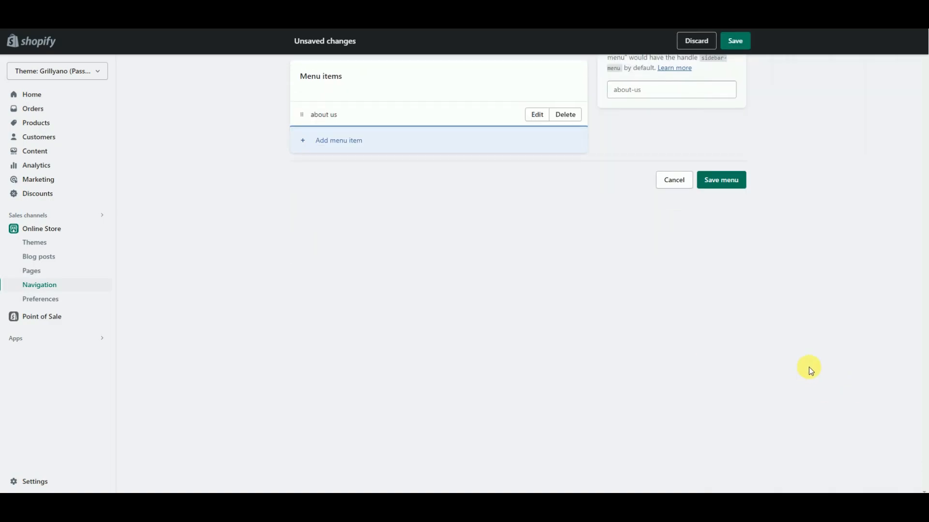
click(717, 300)
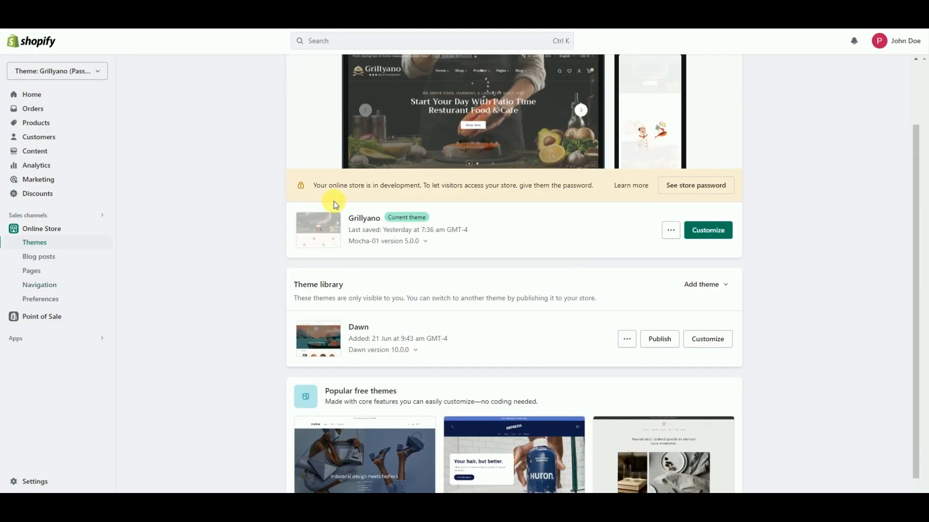
Open the Grillyano theme for customizing and examine the Home menu block's settings in the header.
click(719, 236)
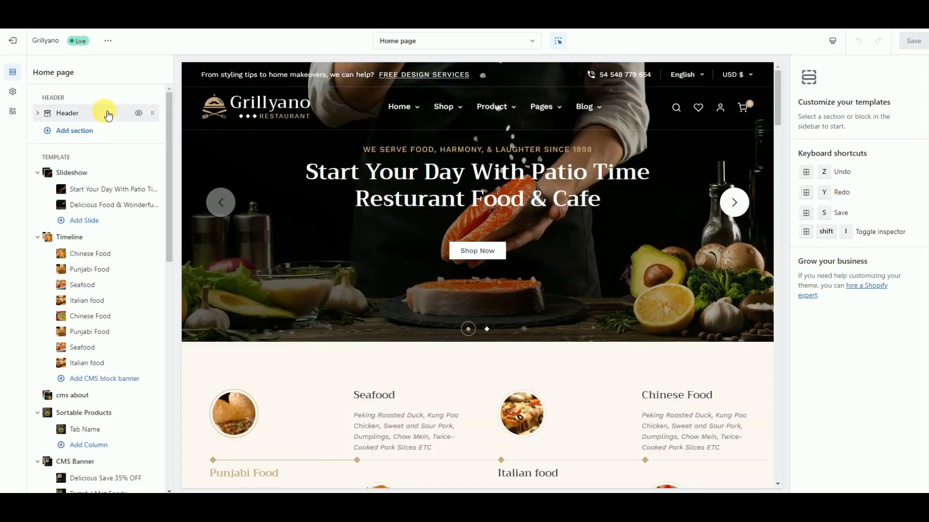
click(107, 115)
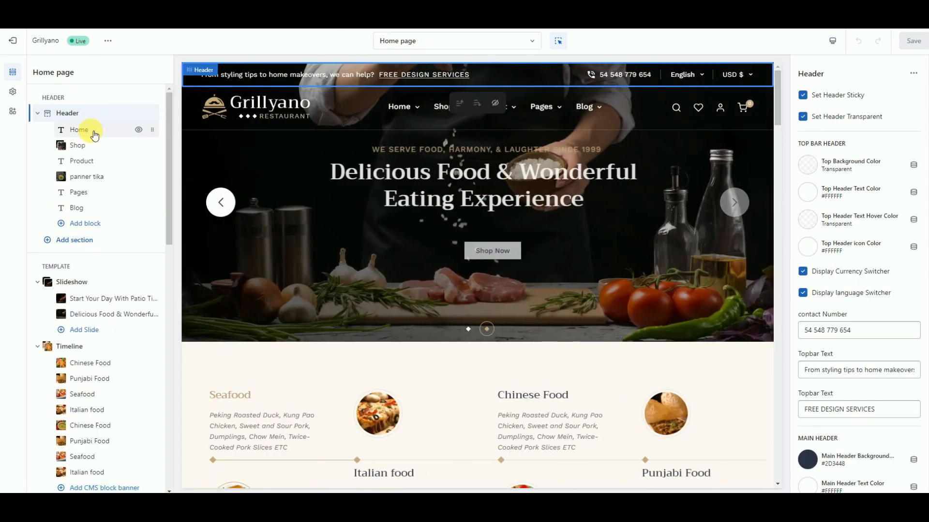
click(94, 134)
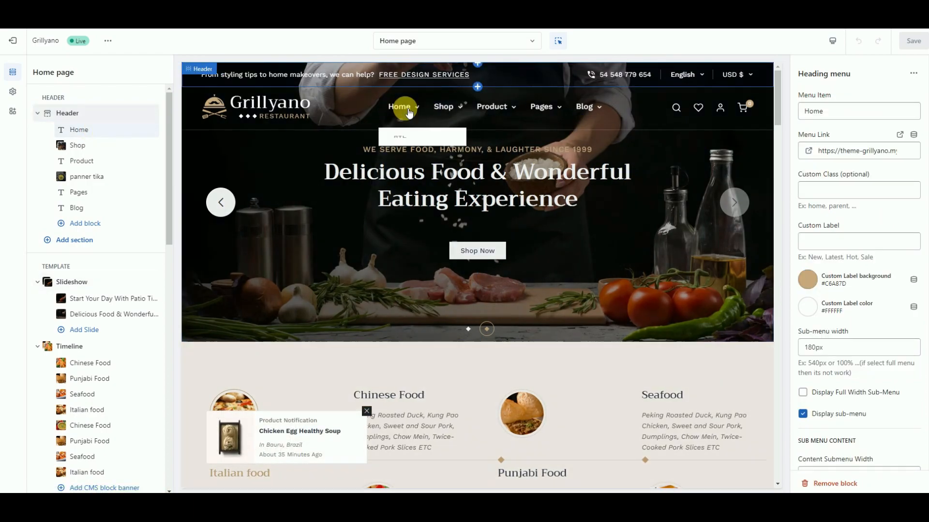
scroll(854, 277, down, 6)
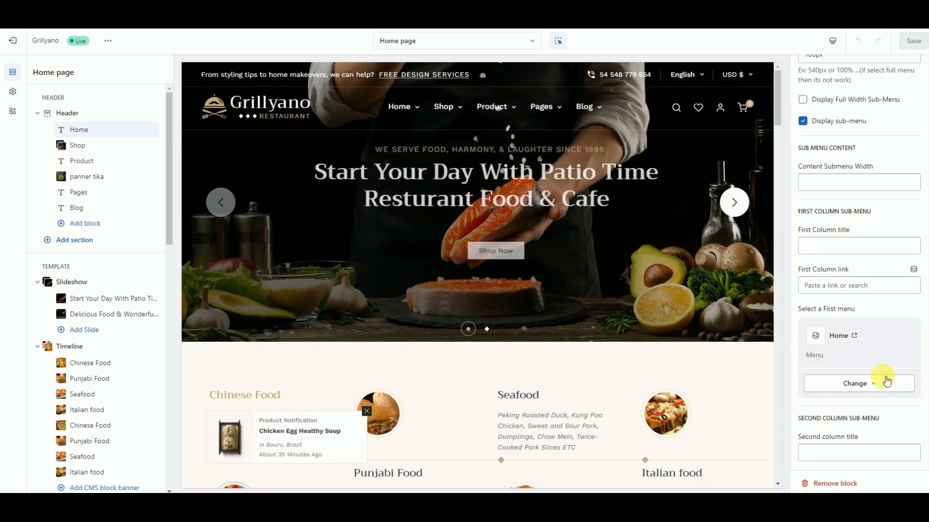
scroll(866, 368, up, 2)
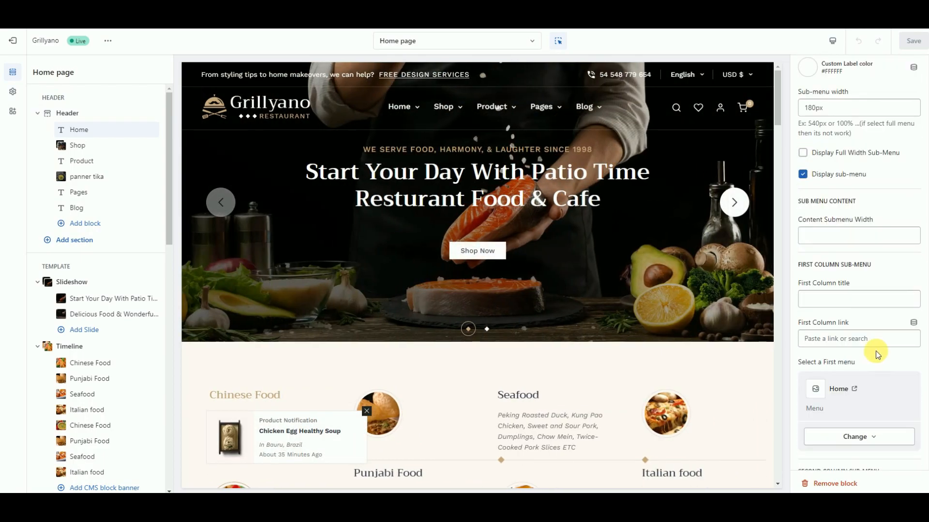
Examine the header's Shop menu block, from its mega menu preview to the column sub-menu and menu image settings.
click(73, 146)
mouse_move(460, 116)
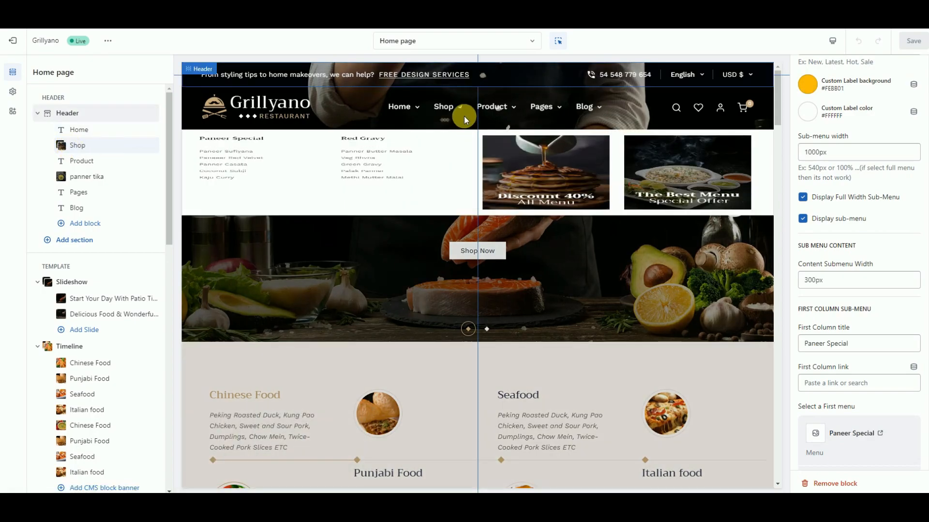
scroll(870, 246, down, 8)
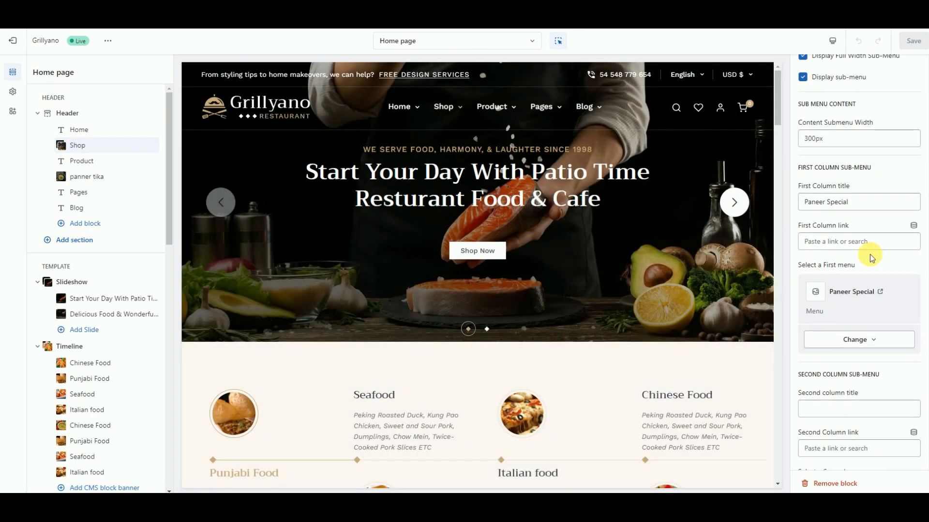
scroll(865, 262, down, 10)
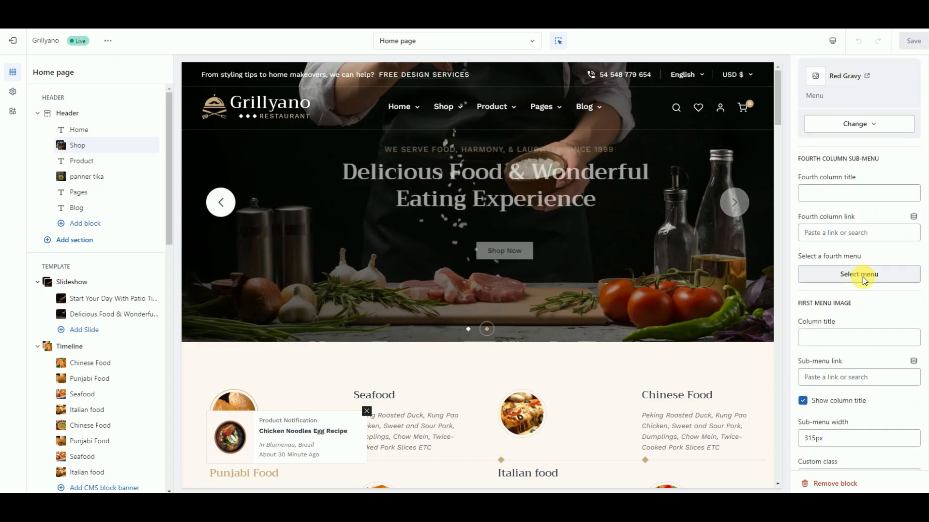
scroll(853, 293, down, 6)
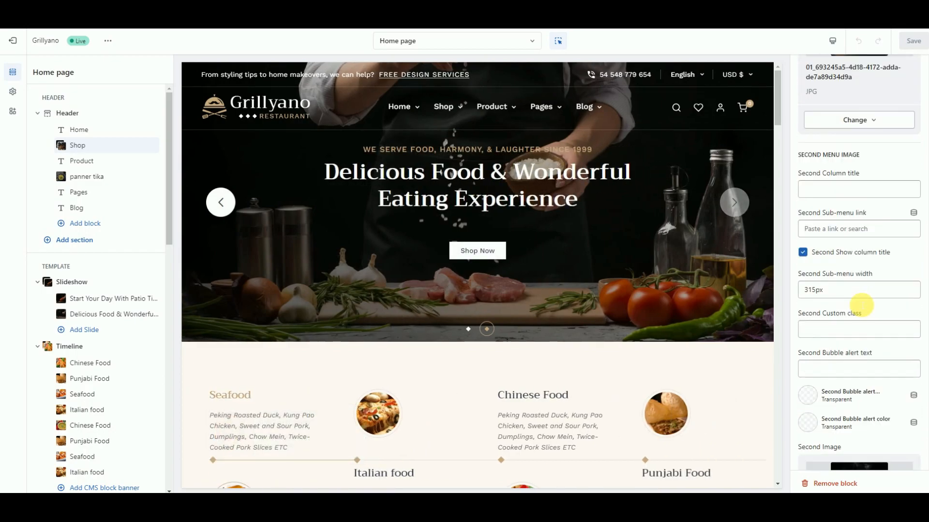
scroll(859, 300, up, 5)
scroll(863, 293, up, 8)
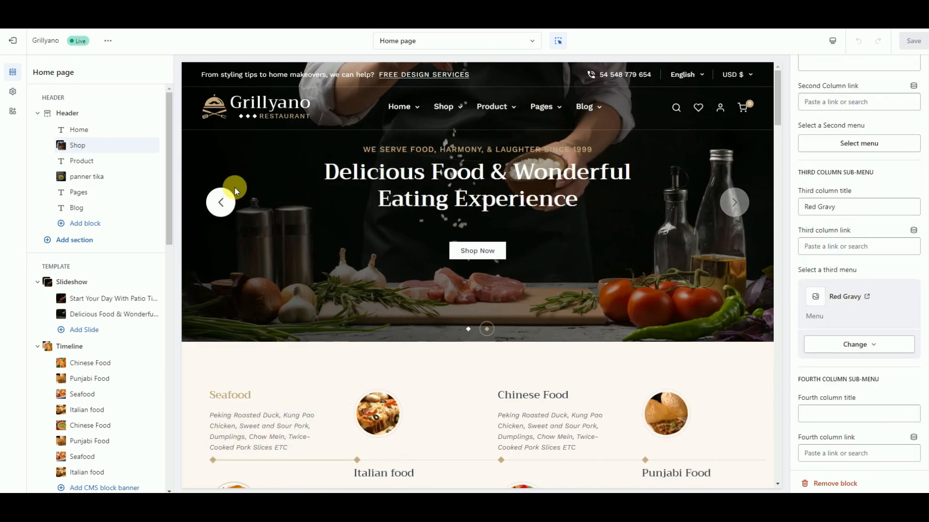
Examine the header's Product menu block and the panner tika sub-menu products block, including its mega menu preview and collection settings.
click(80, 166)
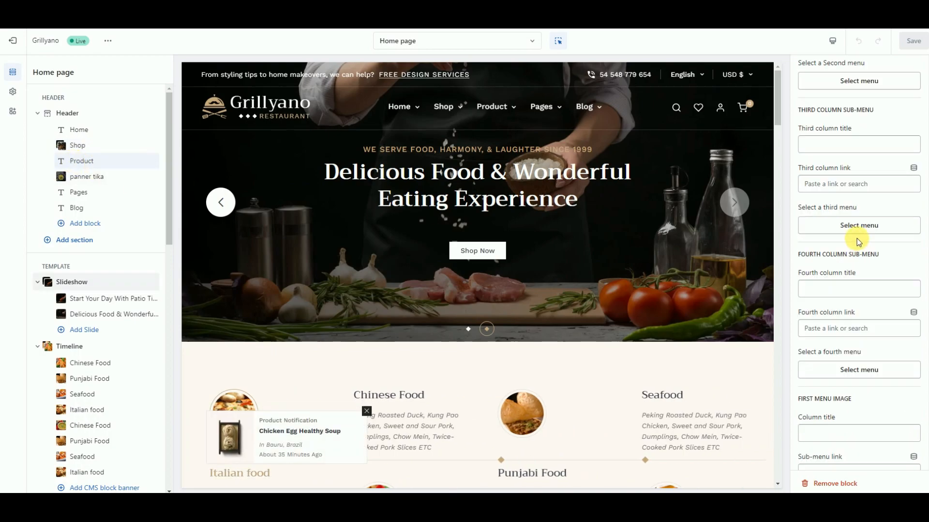
scroll(858, 240, up, 10)
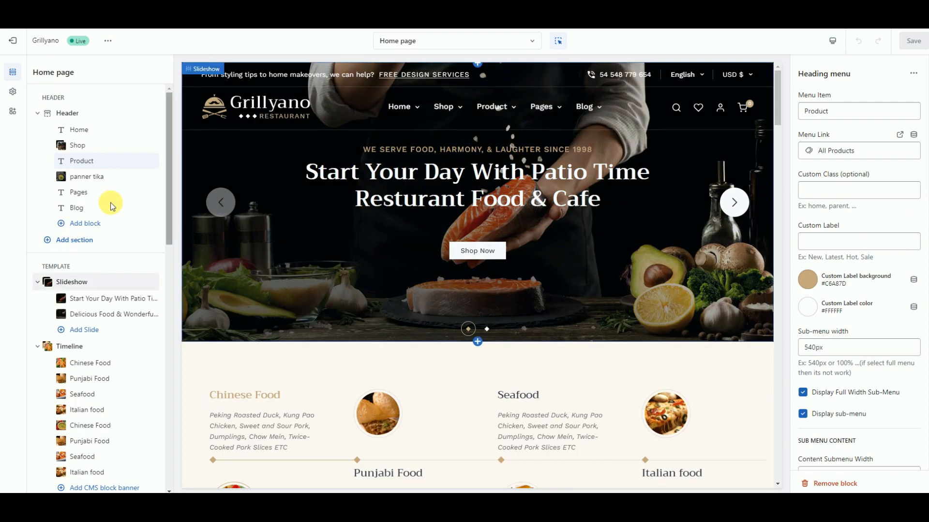
click(81, 175)
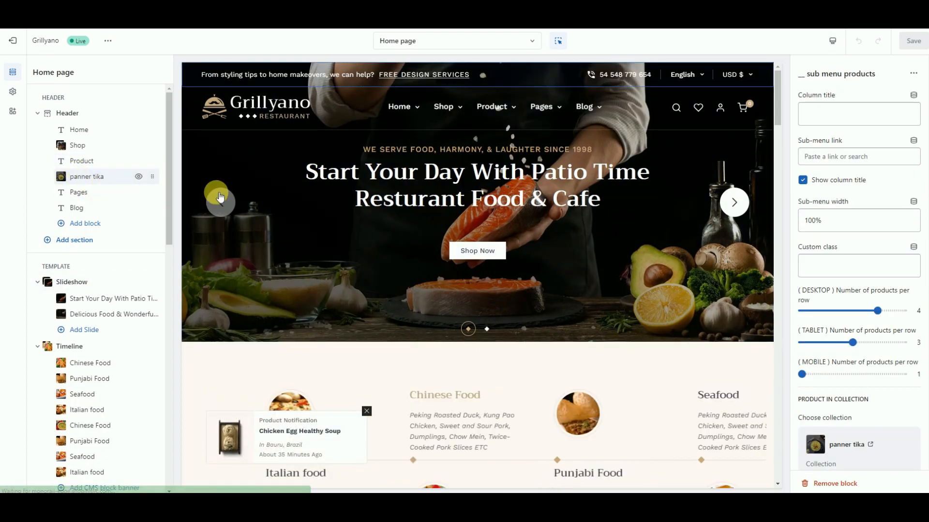
mouse_move(515, 124)
mouse_move(552, 106)
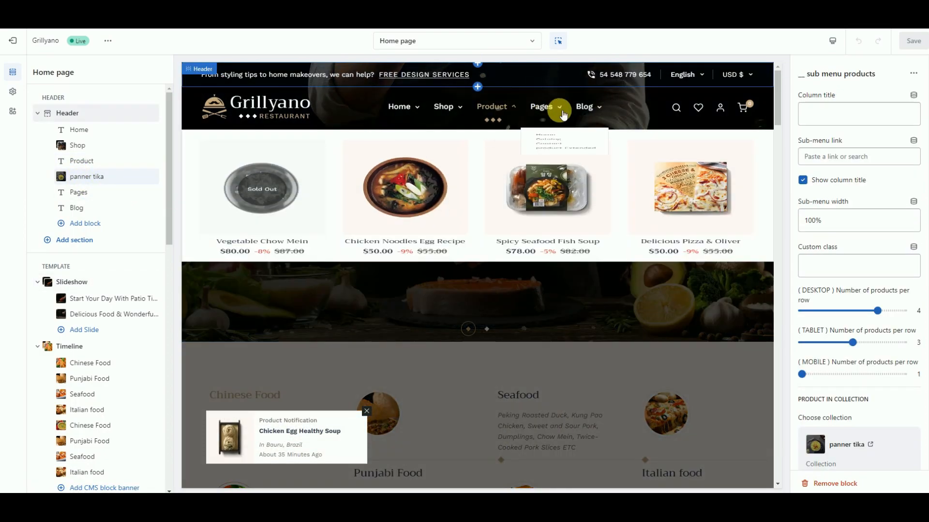
scroll(896, 284, down, 4)
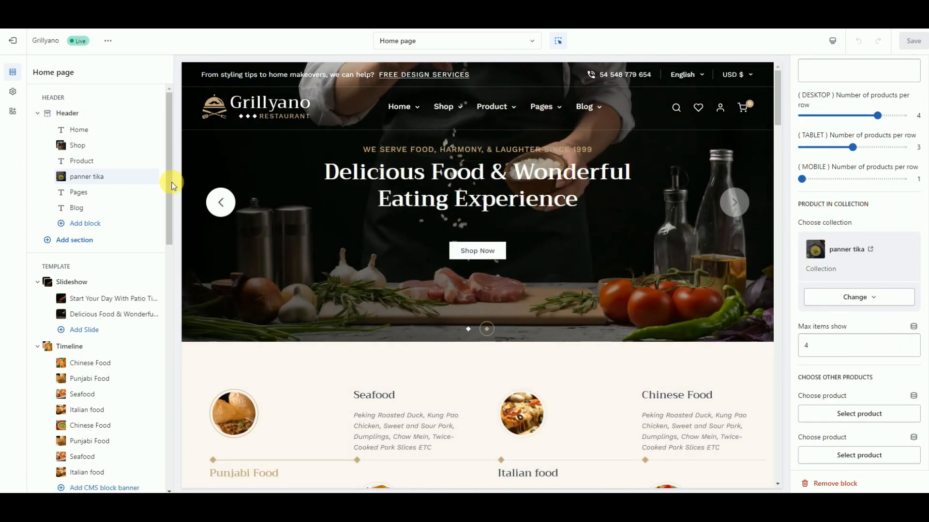
Examine the header's Blog menu block, from its drop-down preview to the first column sub-menu, and collapse the Header section.
click(76, 211)
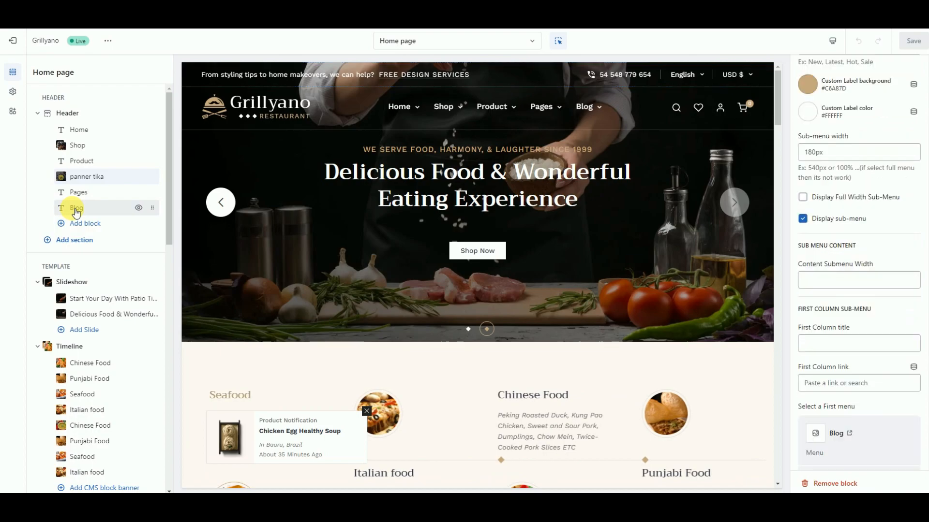
mouse_move(597, 107)
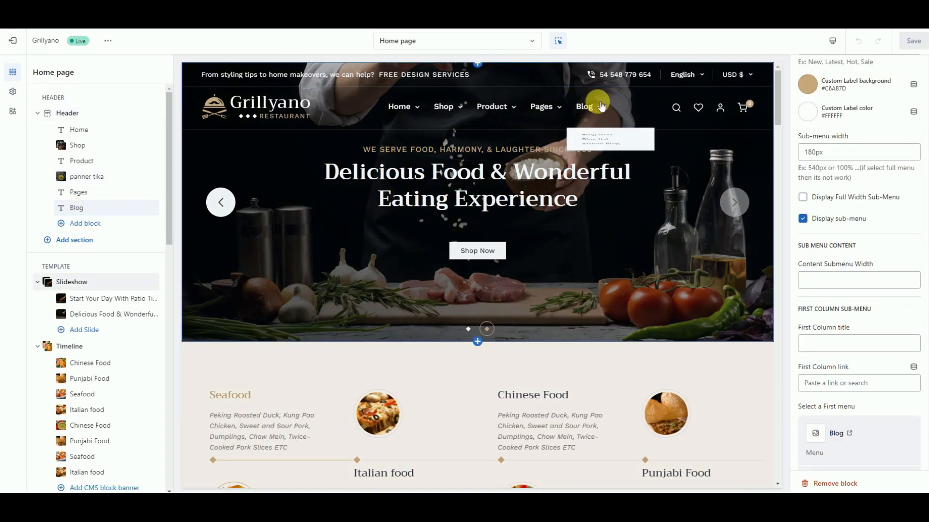
scroll(875, 266, up, 4)
scroll(836, 288, down, 6)
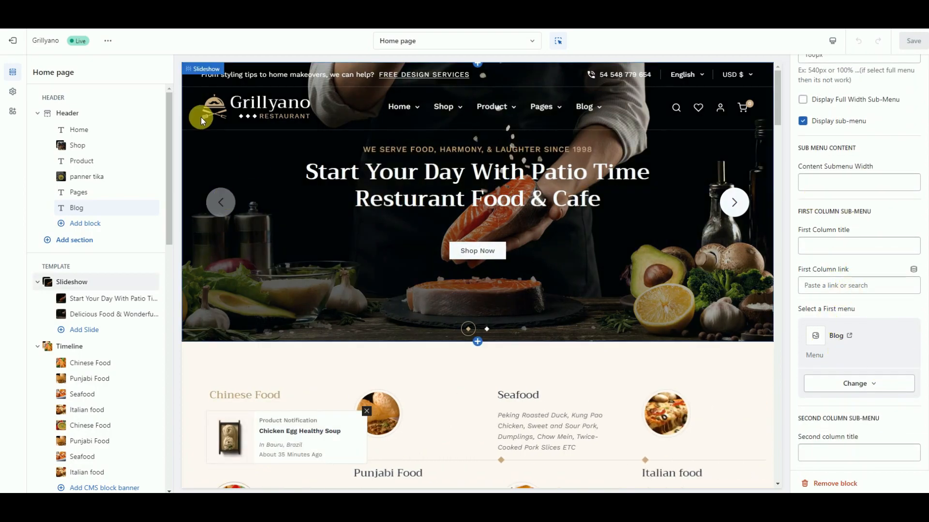
click(38, 114)
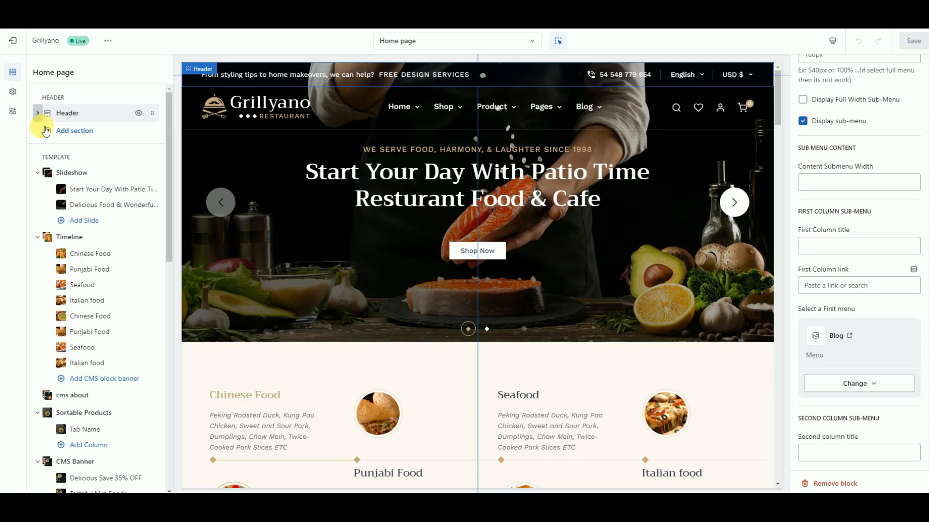
Examine the Slideshow section's transition and color settings and the image, link and text settings of its two slides.
click(70, 173)
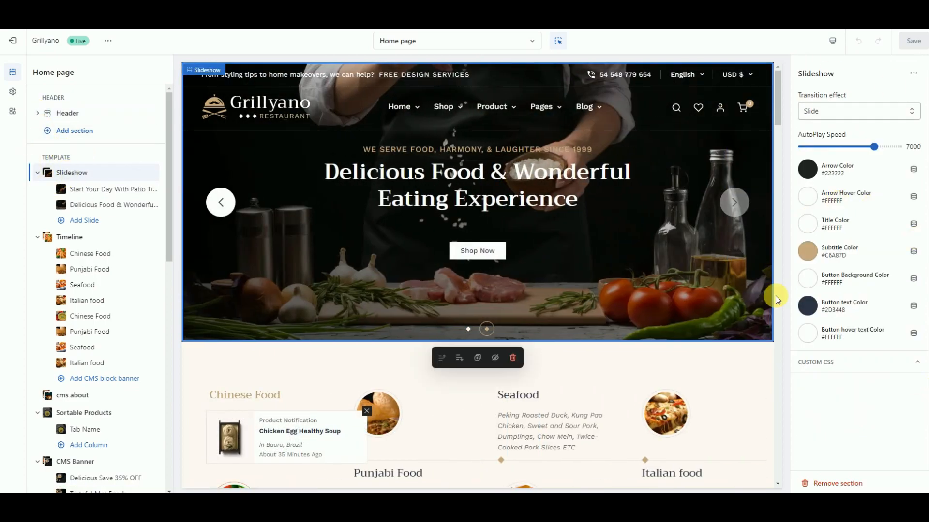
click(121, 193)
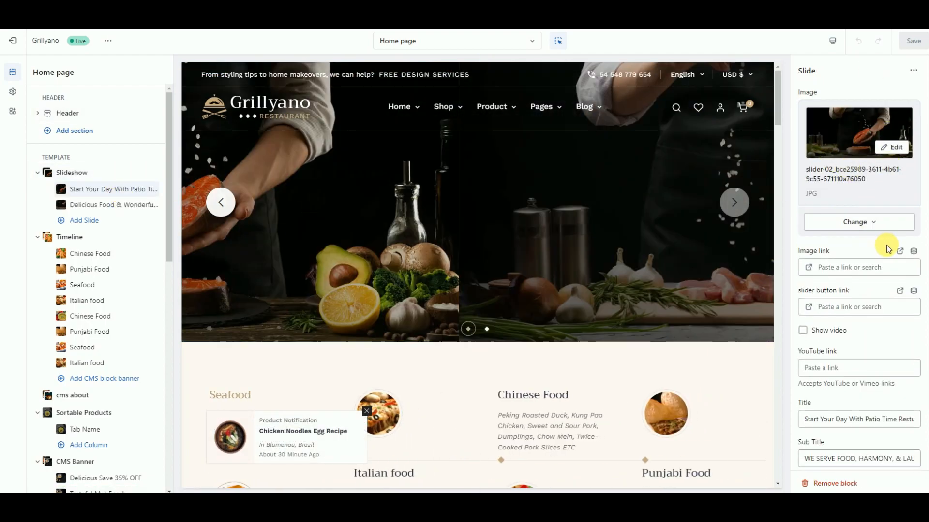
scroll(887, 244, down, 3)
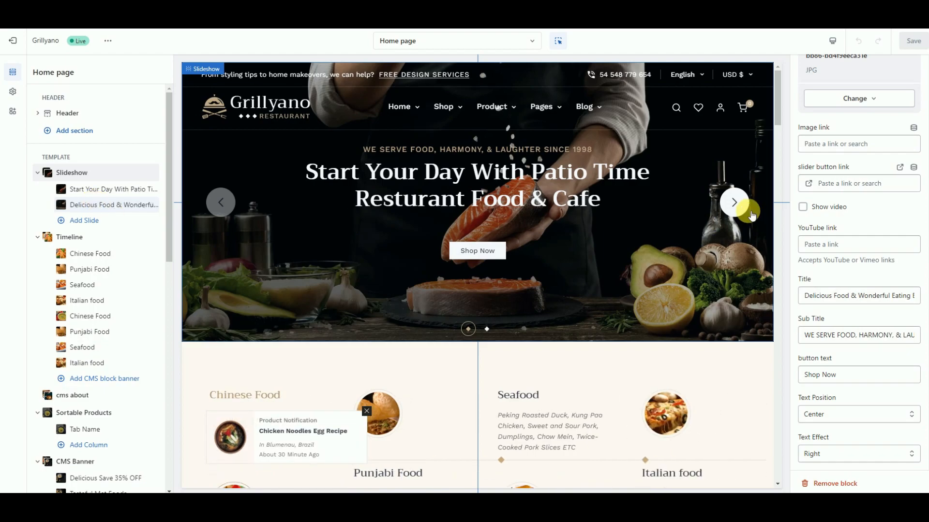
click(735, 203)
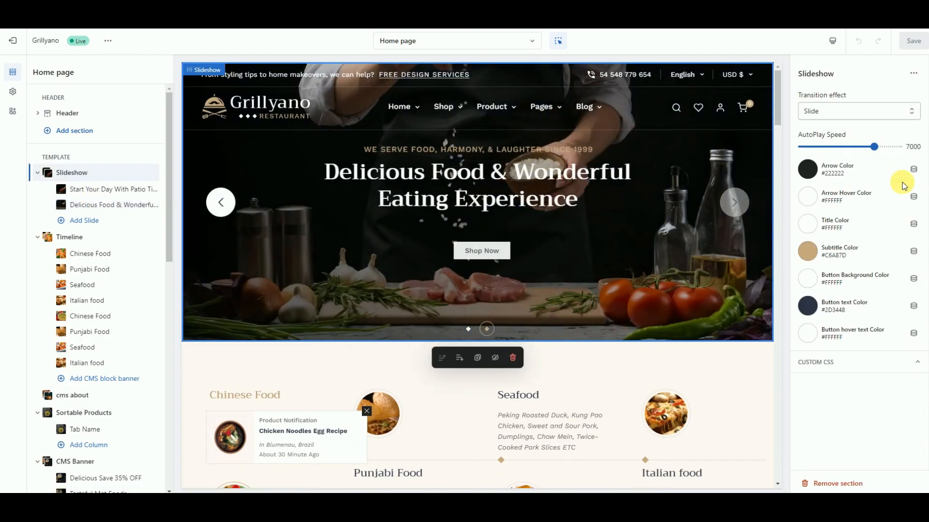
Examine the Timeline section and its first Chinese Food block, and collapse the section.
click(78, 237)
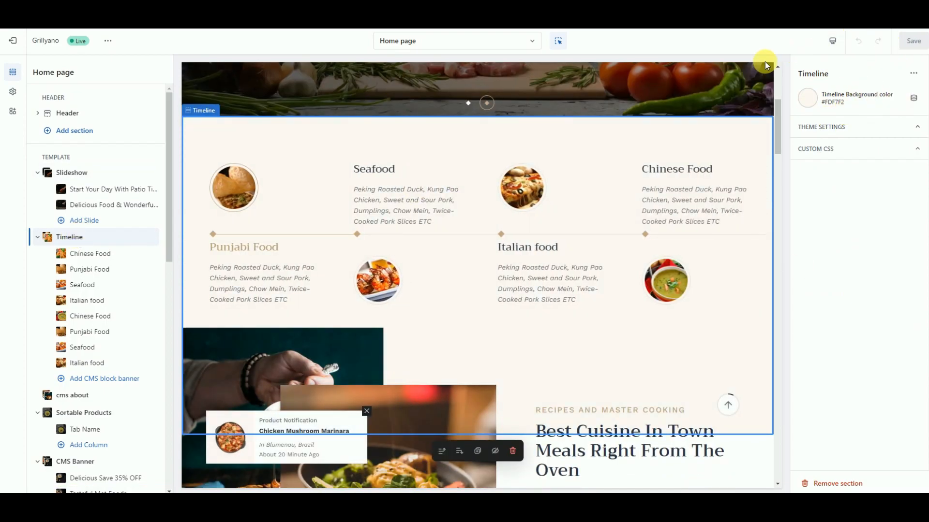
click(95, 253)
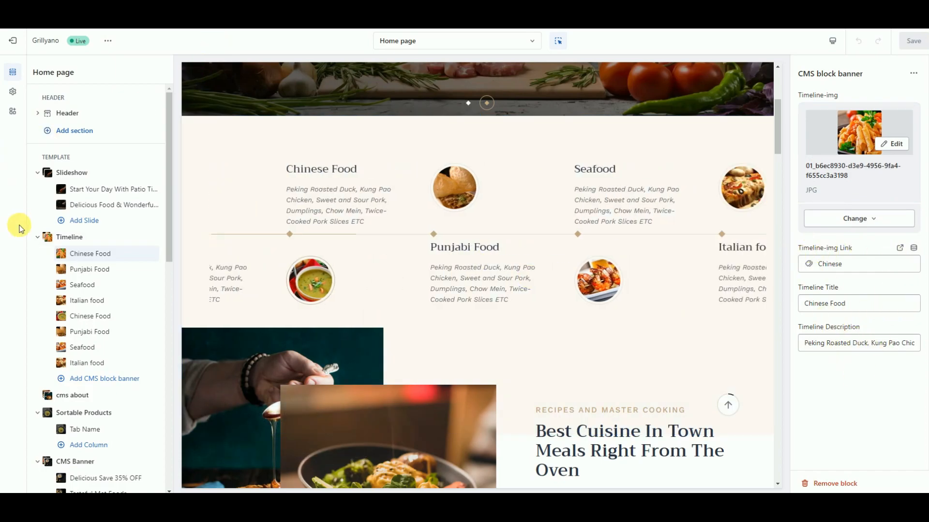
click(37, 237)
Examine the cms about section's texts, images and links, and the Sortable Products section with its Tab Name column.
click(60, 262)
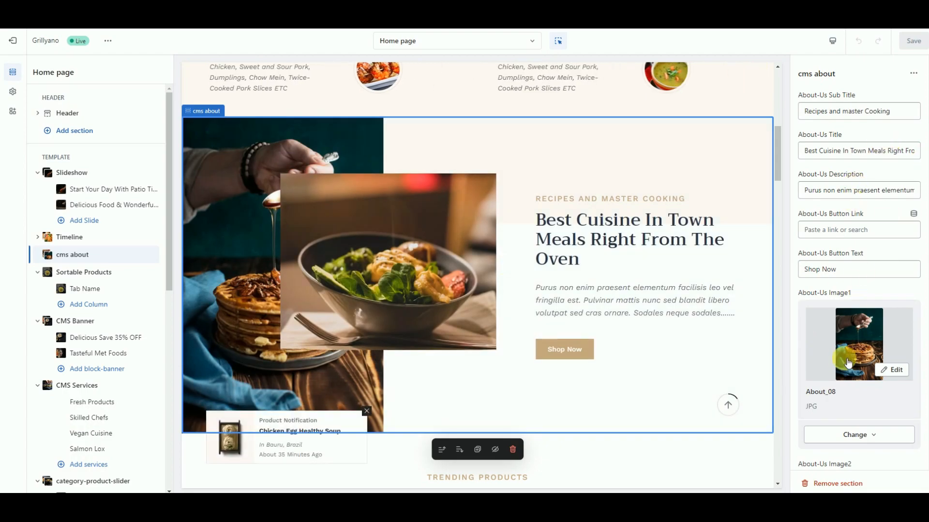
scroll(863, 346, down, 3)
scroll(863, 345, down, 3)
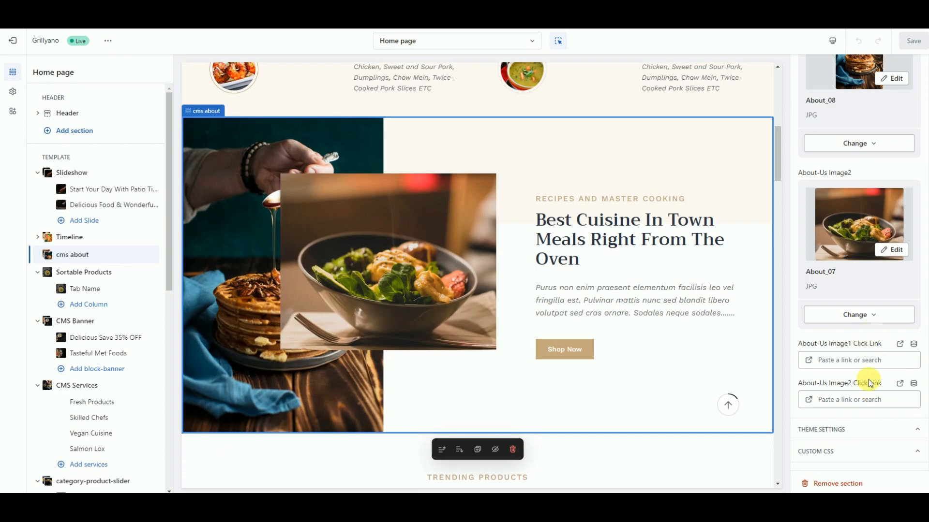
click(76, 272)
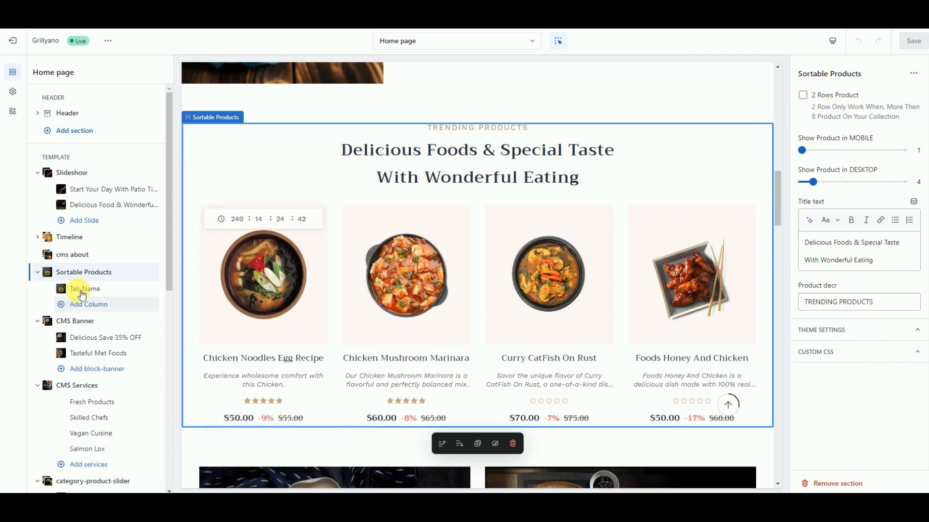
click(90, 289)
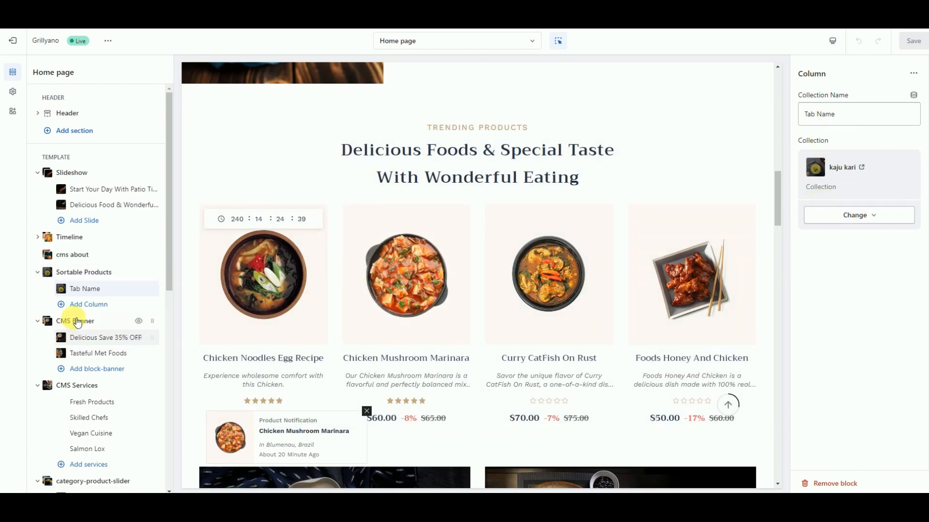
Examine the CMS Banner section and the settings of its Delicious Save 35% OFF and Tasteful Met Foods banners.
click(77, 323)
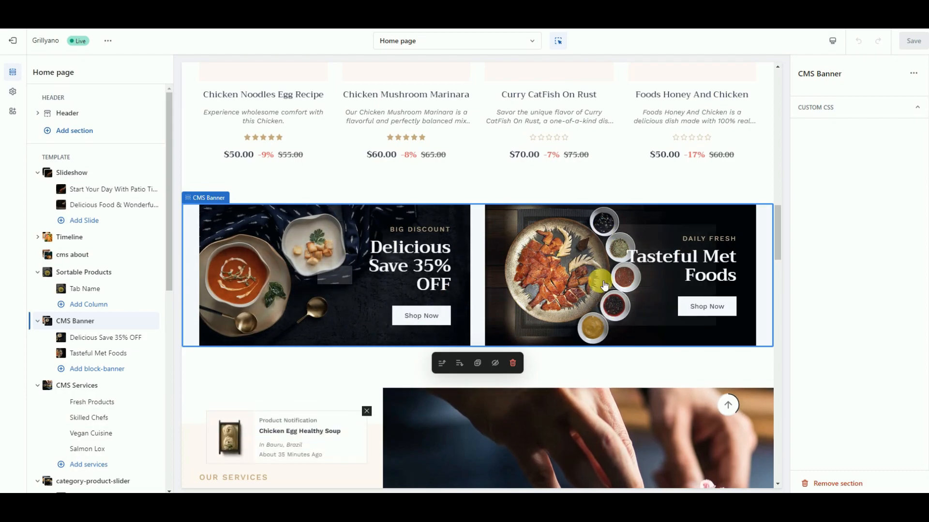
click(91, 338)
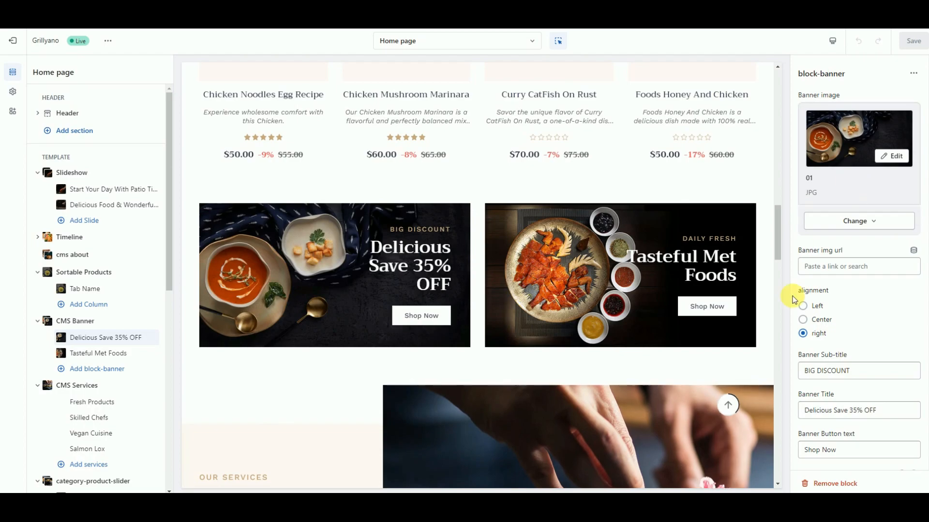
scroll(846, 334, down, 1)
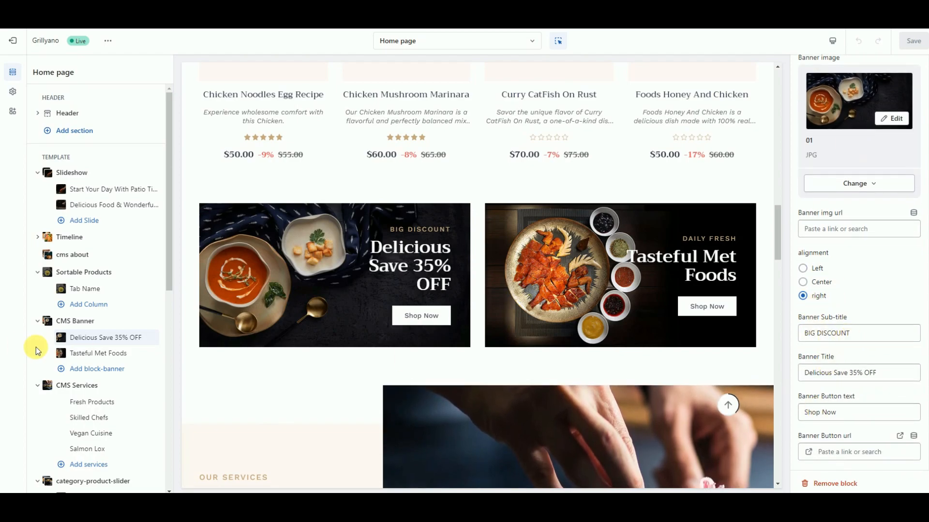
click(77, 353)
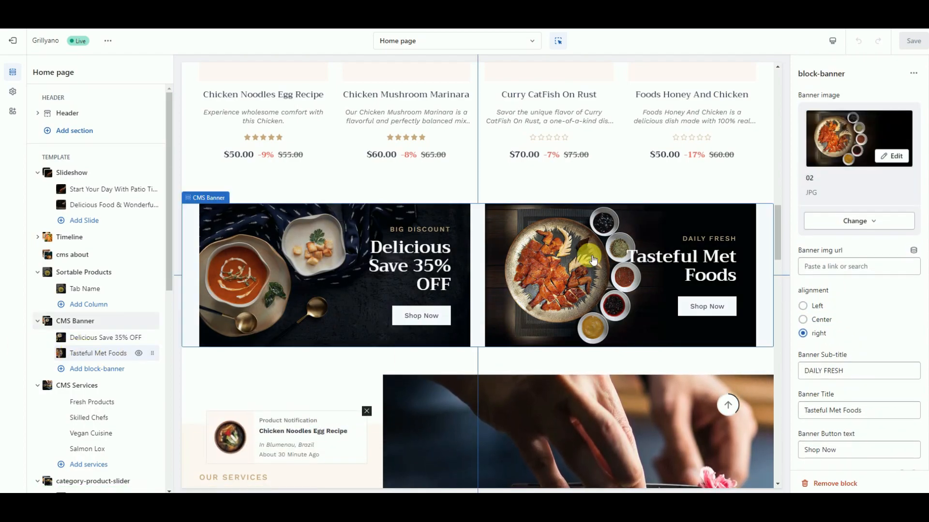
scroll(875, 376, down, 1)
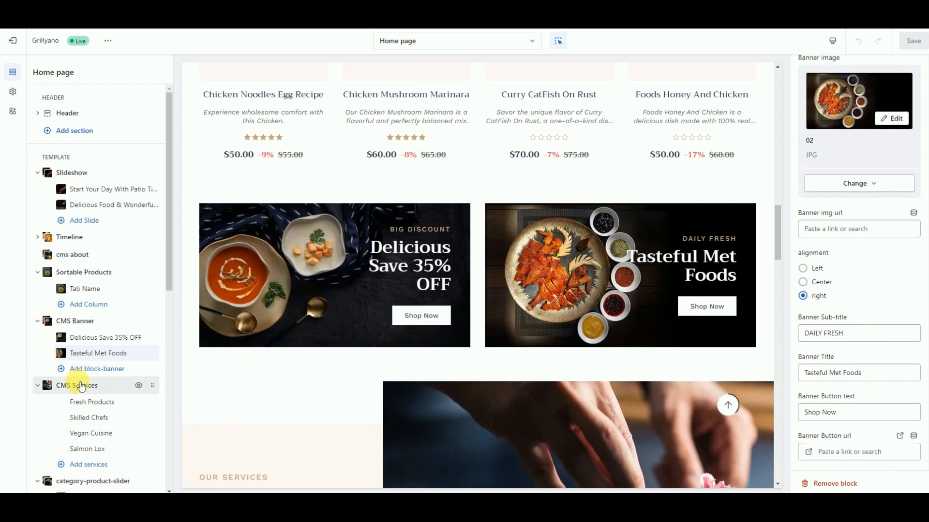
Examine the CMS Services section with its Fresh Products block, and the category-product-slider section with its category columns.
click(81, 385)
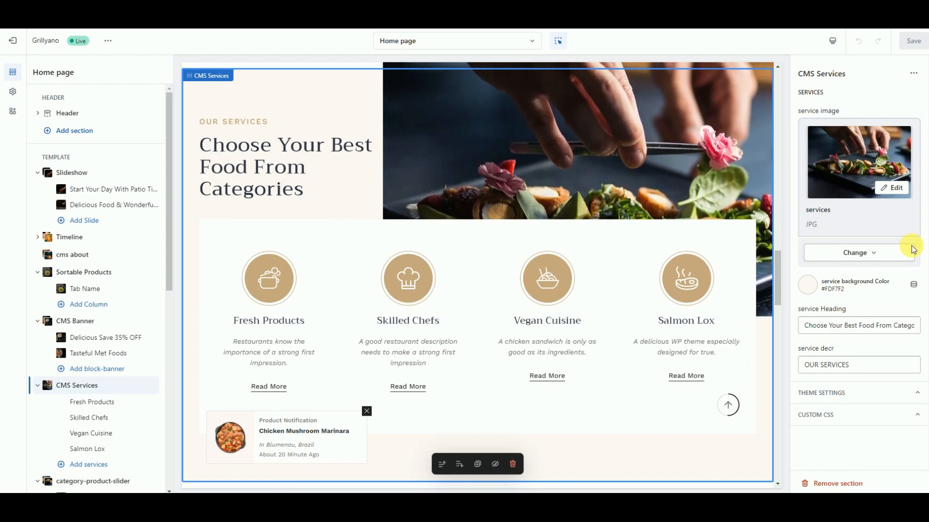
click(101, 403)
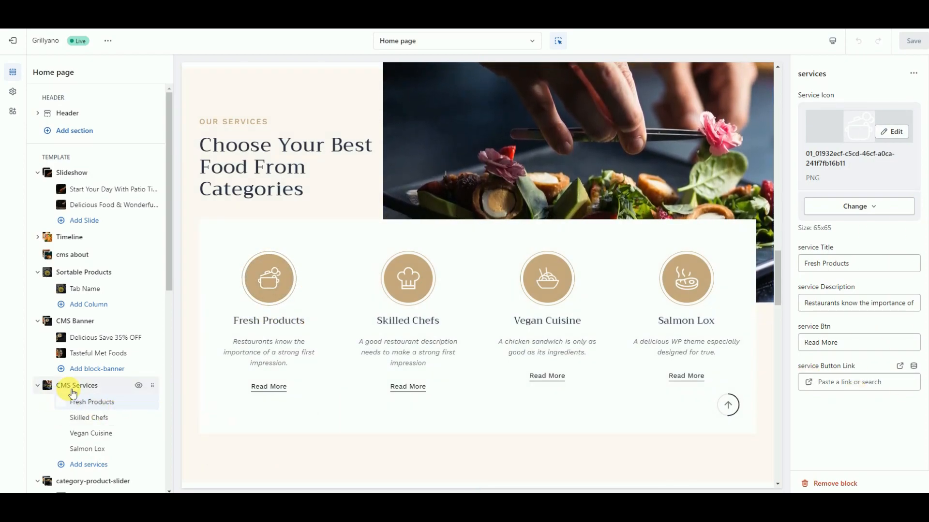
scroll(73, 392, down, 2)
click(72, 385)
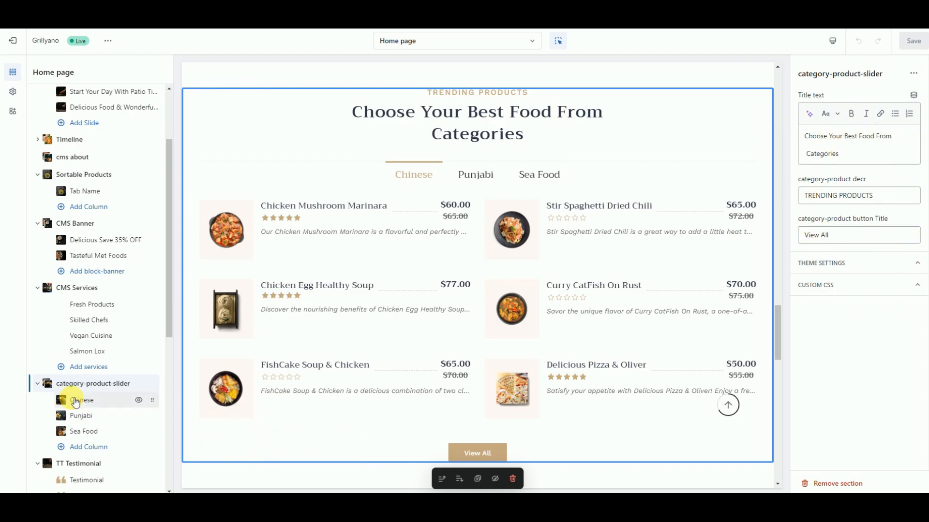
click(75, 401)
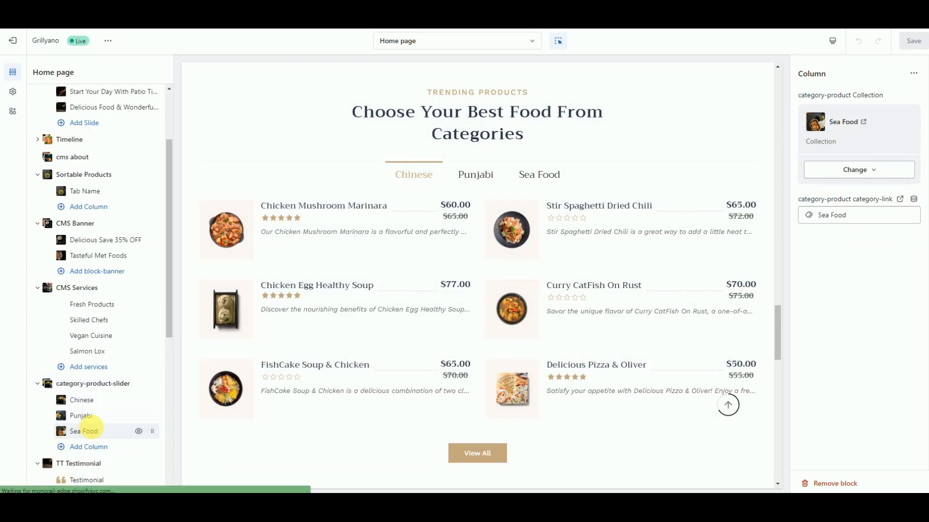
Examine the TT Testimonial section's parallax and image settings and the fields of its first testimonial block.
scroll(534, 307, down, 7)
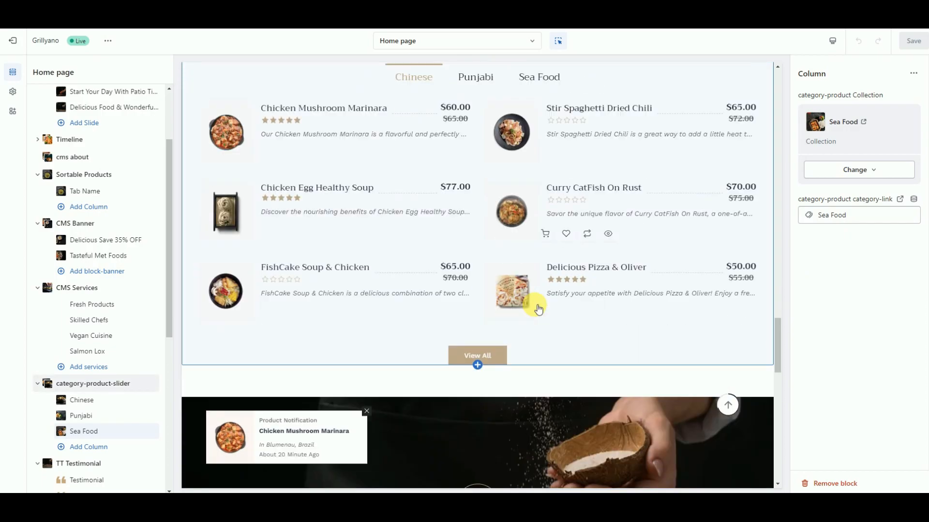
scroll(109, 421, down, 2)
scroll(105, 423, down, 2)
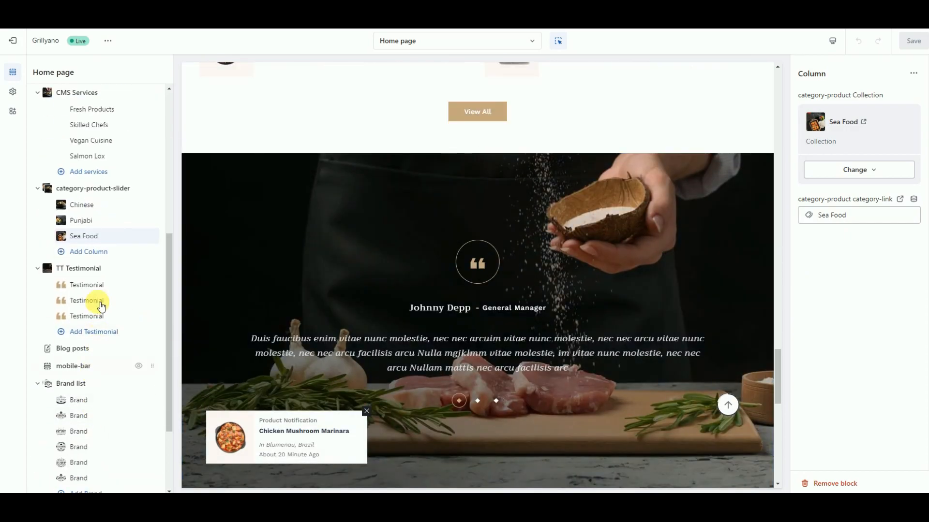
click(92, 269)
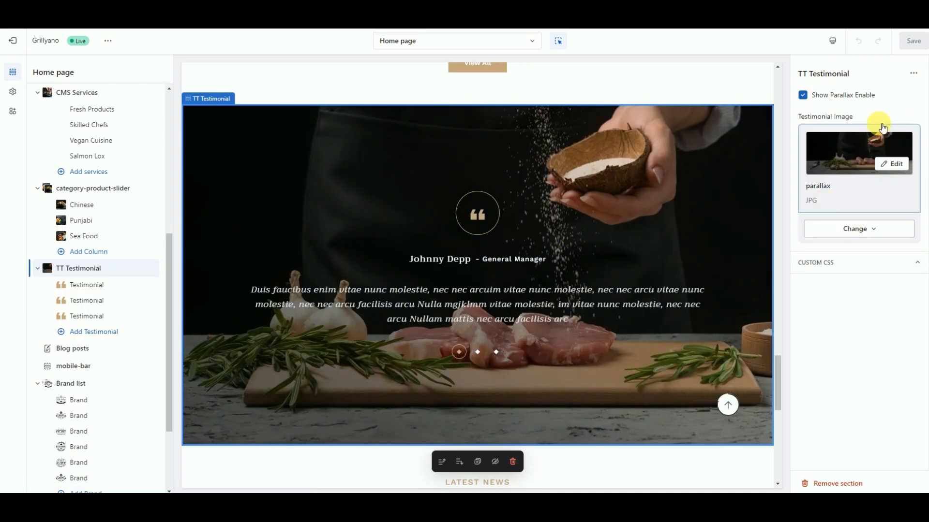
click(93, 287)
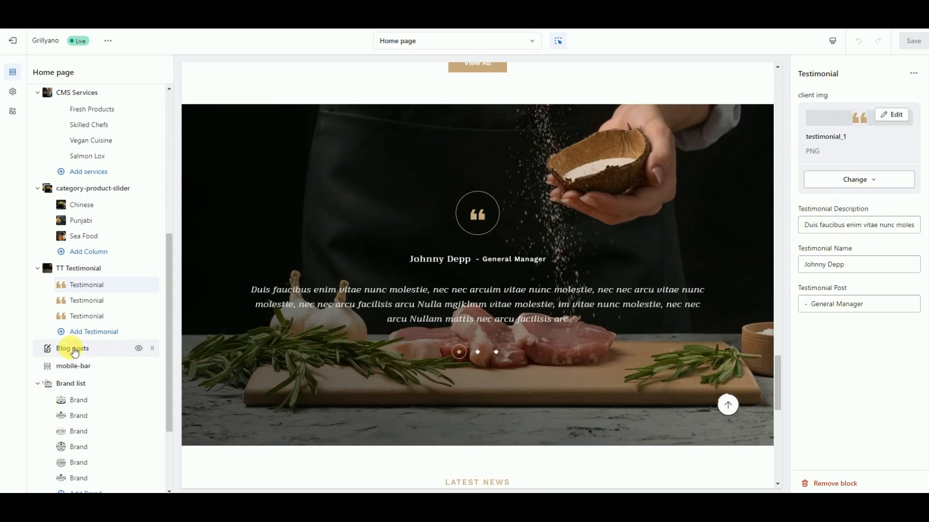
Examine the Blog posts section's settings and the mobile-bar section's URLs and titles.
click(75, 350)
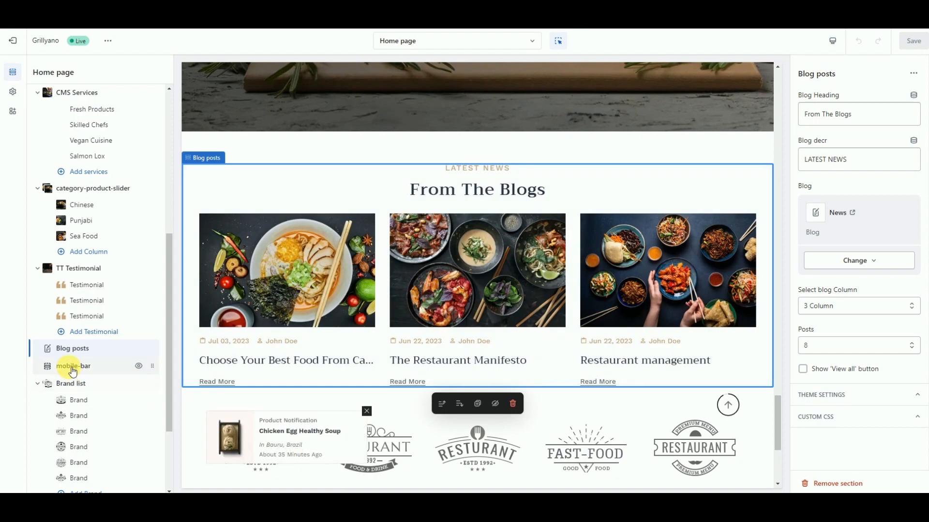
click(73, 367)
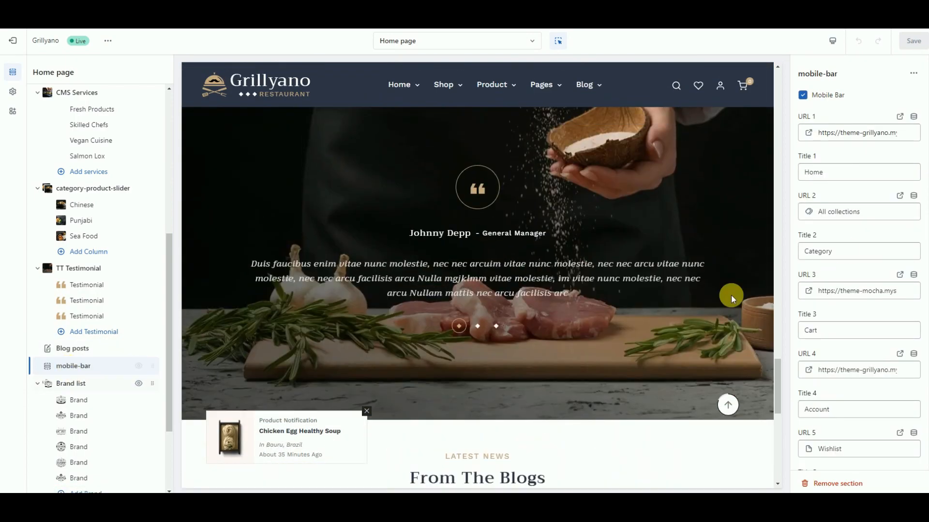
scroll(851, 208, down, 2)
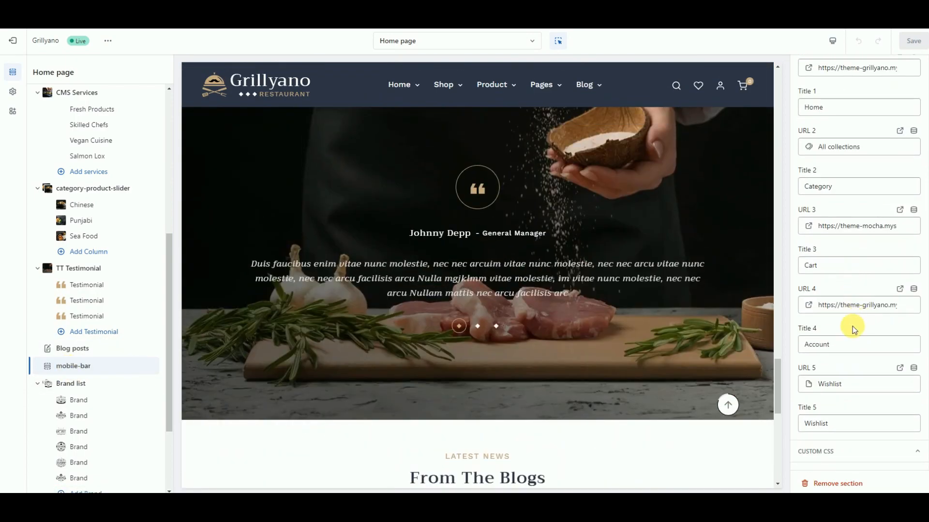
Examine the Brand list section with its first Brand block's image and link, and the Footer's menu column, contact and newsletter settings.
click(112, 383)
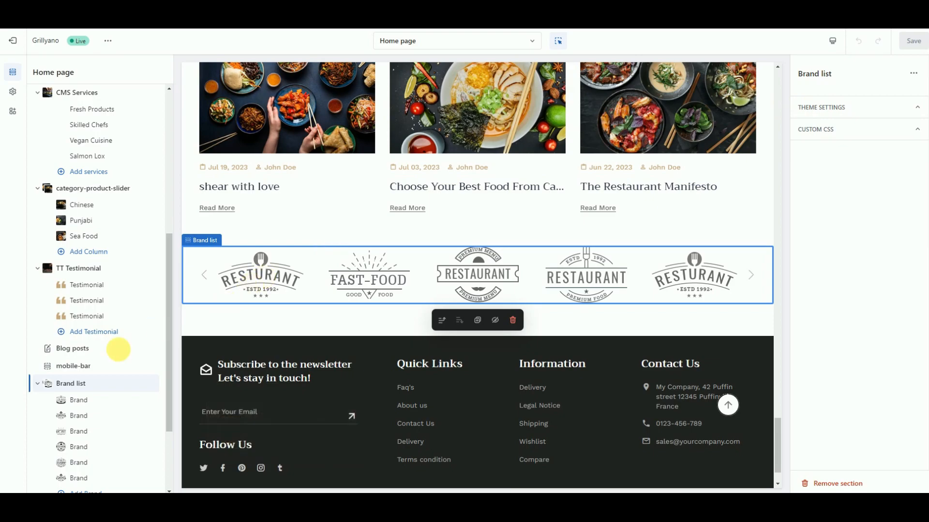
click(99, 406)
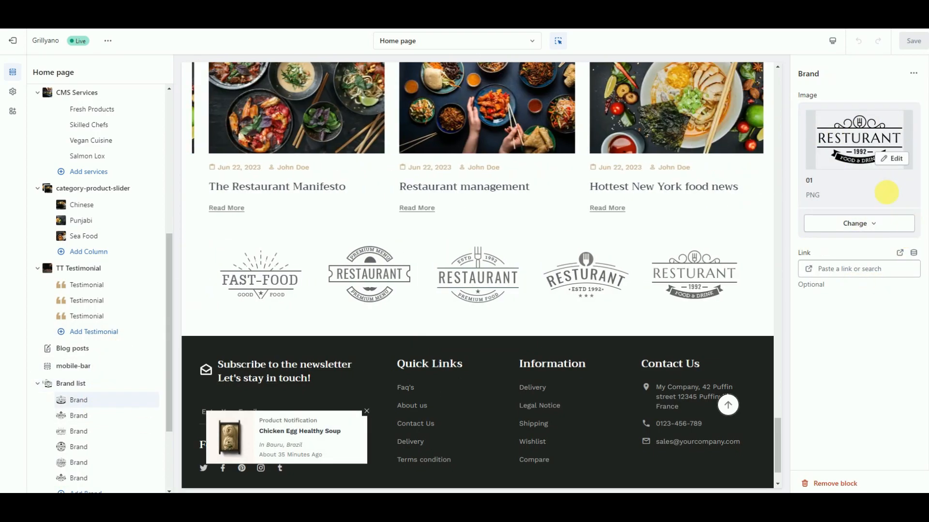
scroll(164, 300, down, 3)
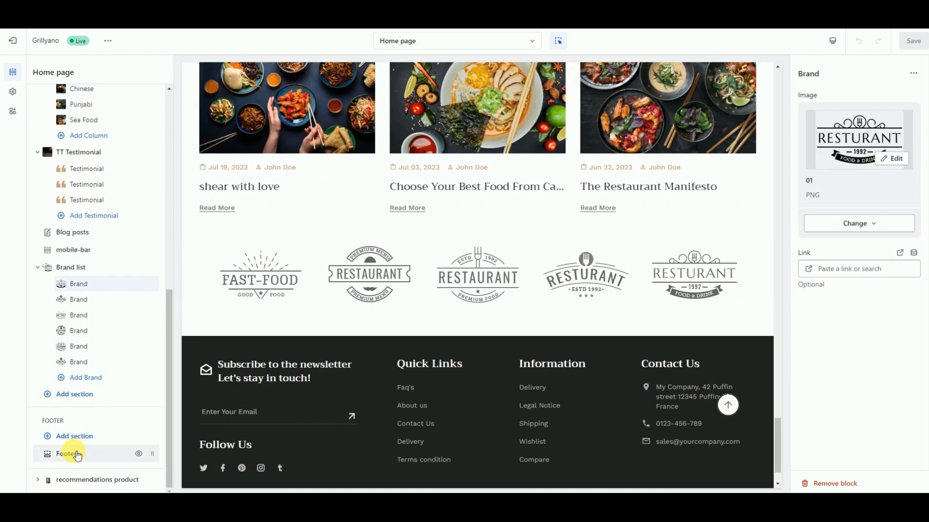
click(44, 453)
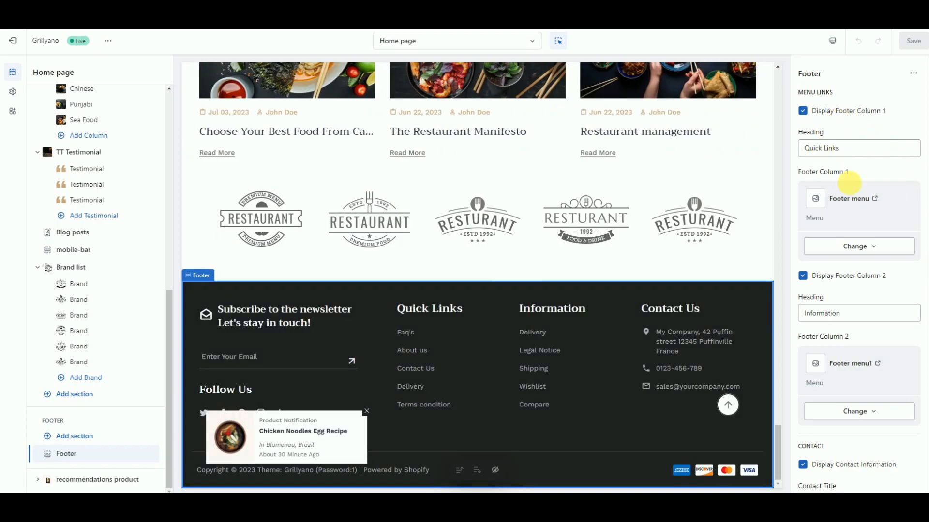
scroll(887, 319, down, 8)
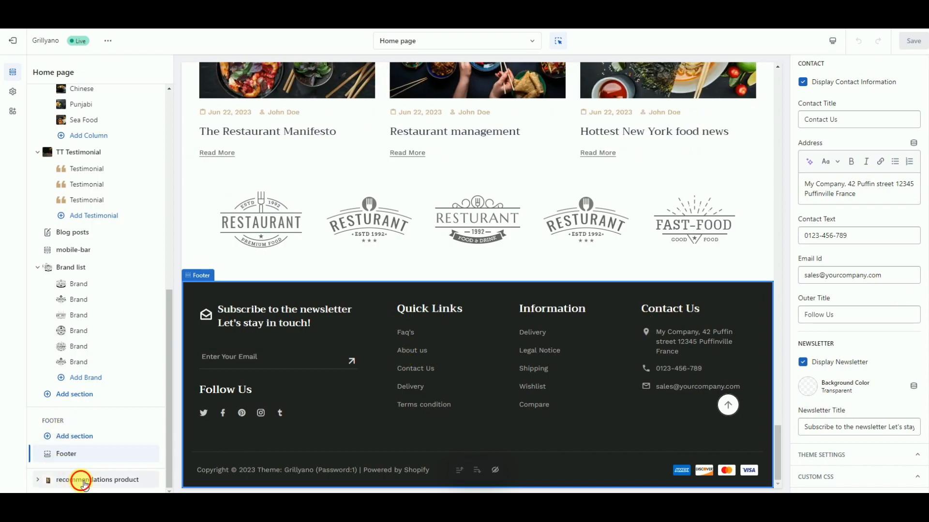
Examine the recommendations product section's notification, position, title and delay settings and its Chicken Egg Healthy Soup block.
click(84, 482)
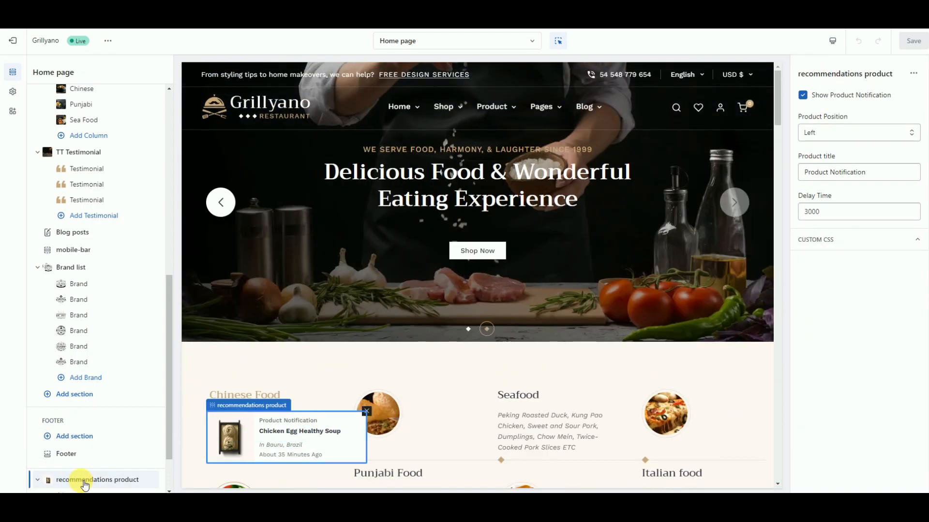
scroll(99, 435, down, 2)
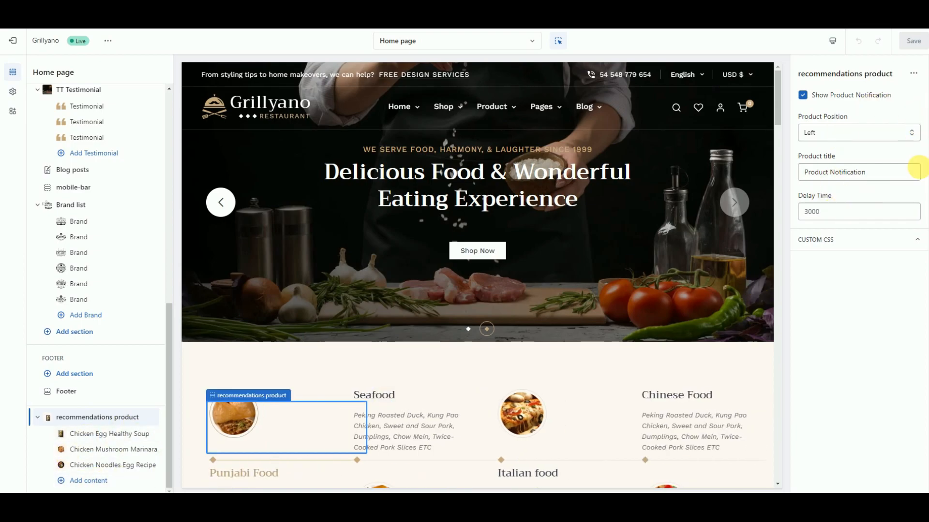
click(114, 442)
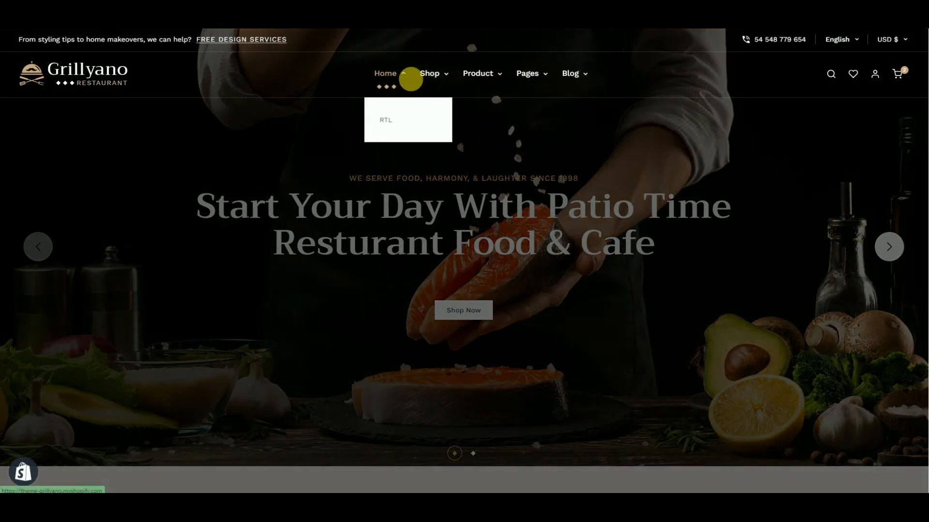
Review the Grillyano storefront's home page, from the header's dropdown menus through all sections to the footer and back to the banner.
mouse_move(425, 77)
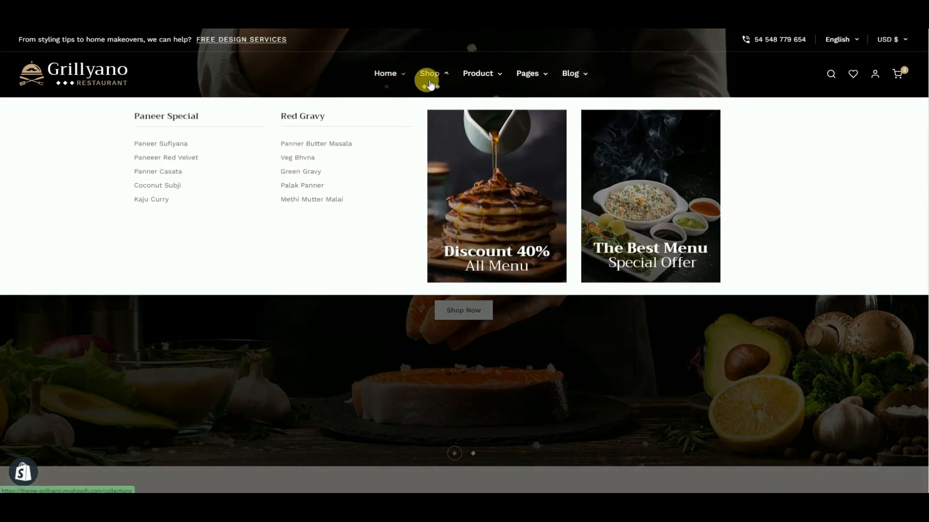
mouse_move(536, 82)
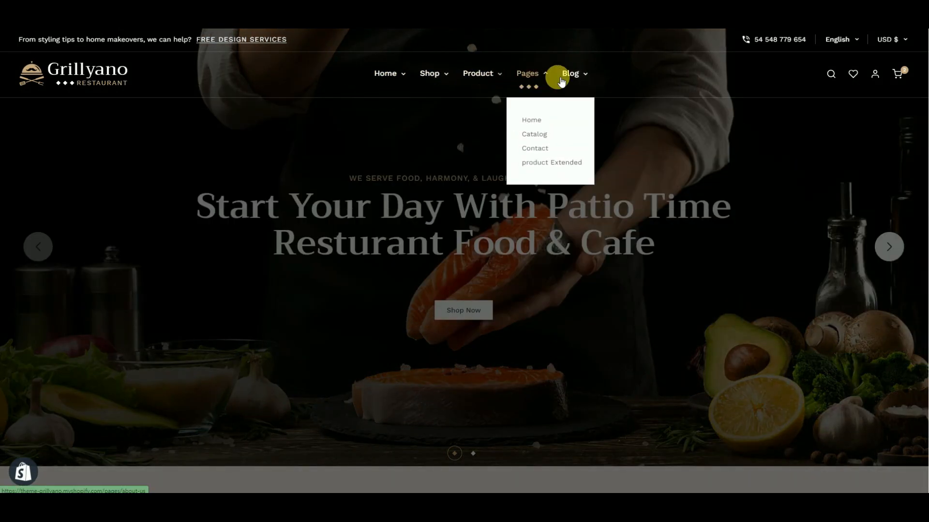
scroll(799, 183, down, 8)
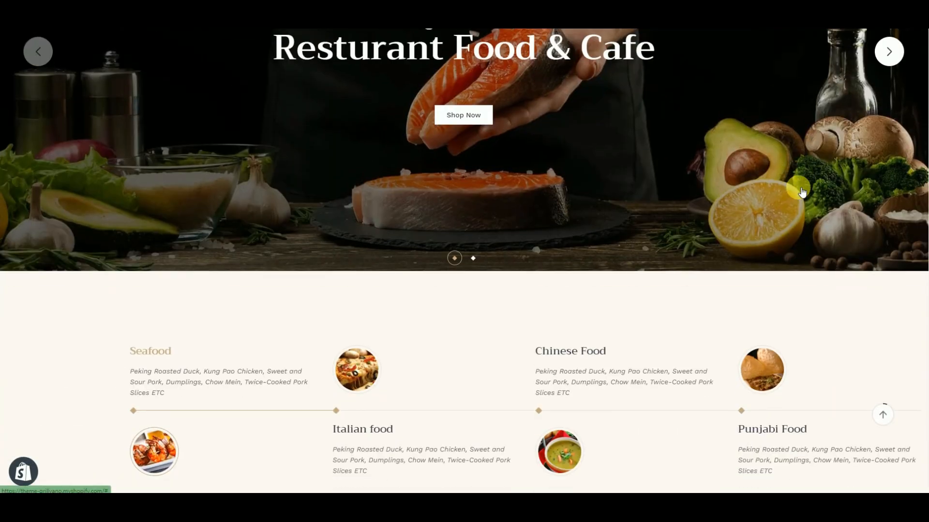
scroll(785, 194, down, 15)
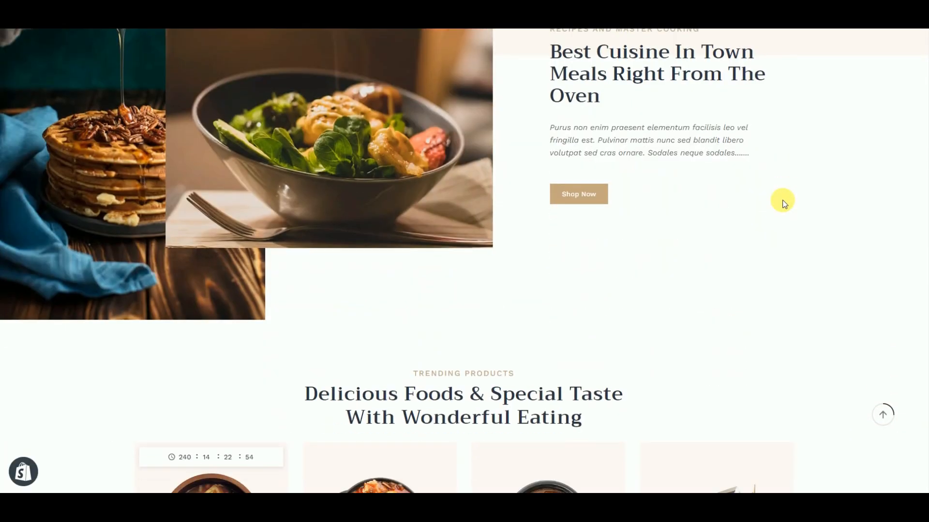
scroll(785, 205, down, 14)
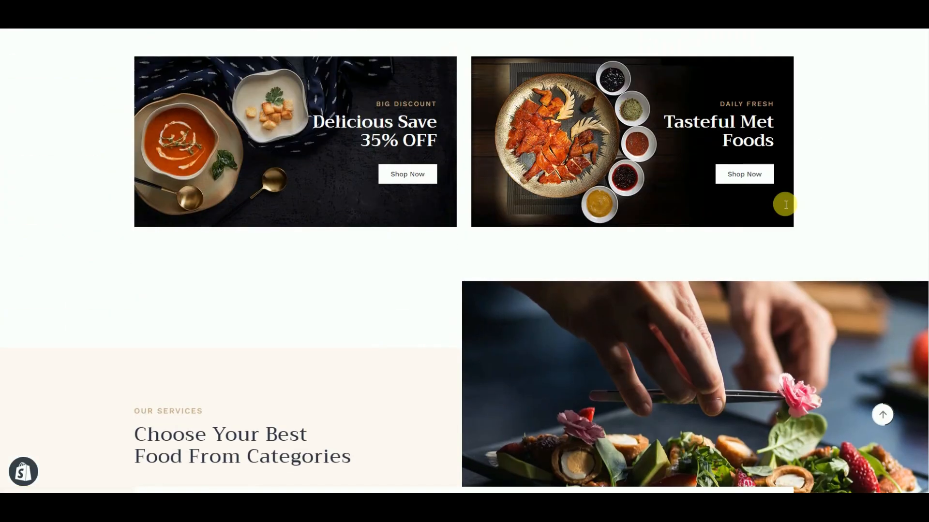
scroll(776, 203, down, 15)
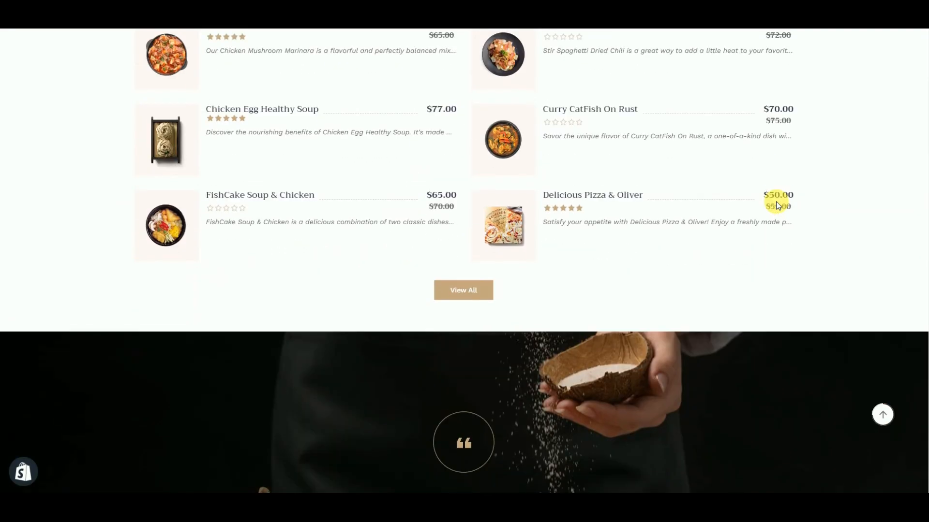
scroll(772, 204, down, 9)
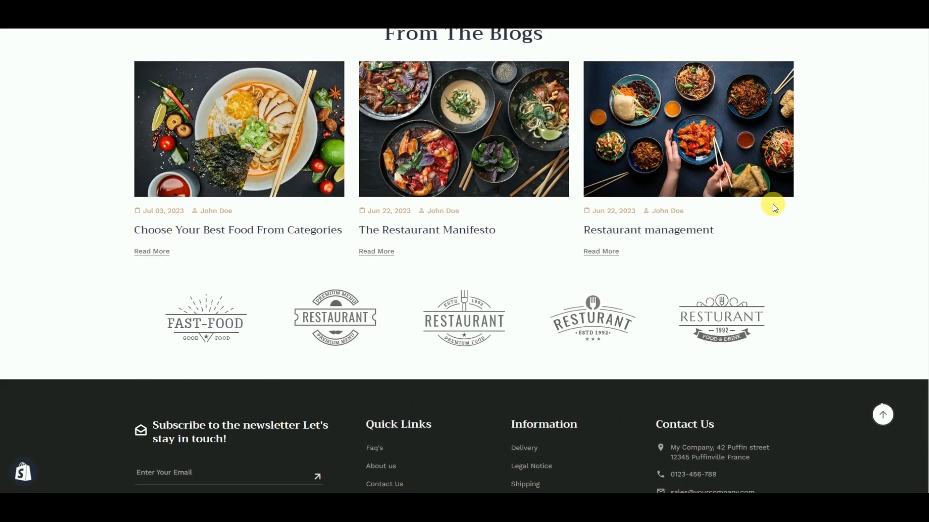
scroll(773, 207, up, 20)
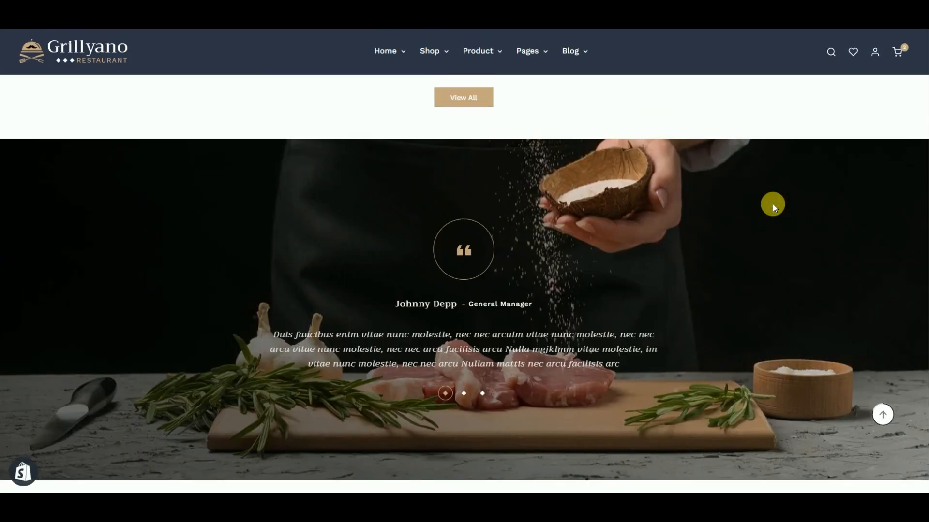
scroll(773, 207, up, 15)
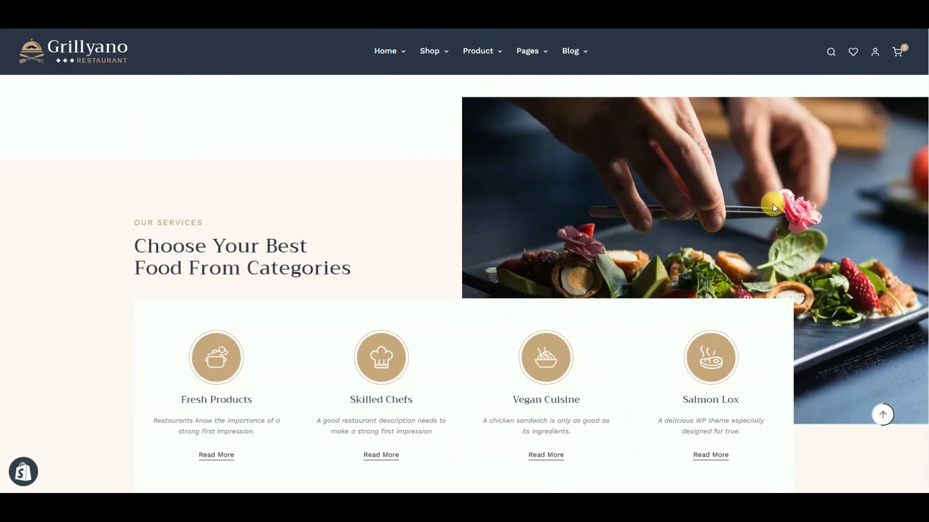
scroll(773, 205, up, 20)
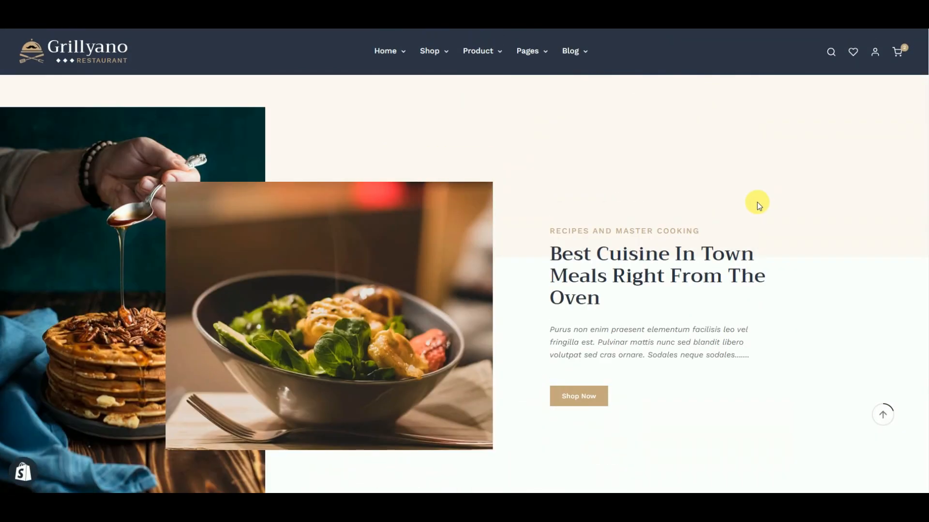
scroll(756, 202, up, 2)
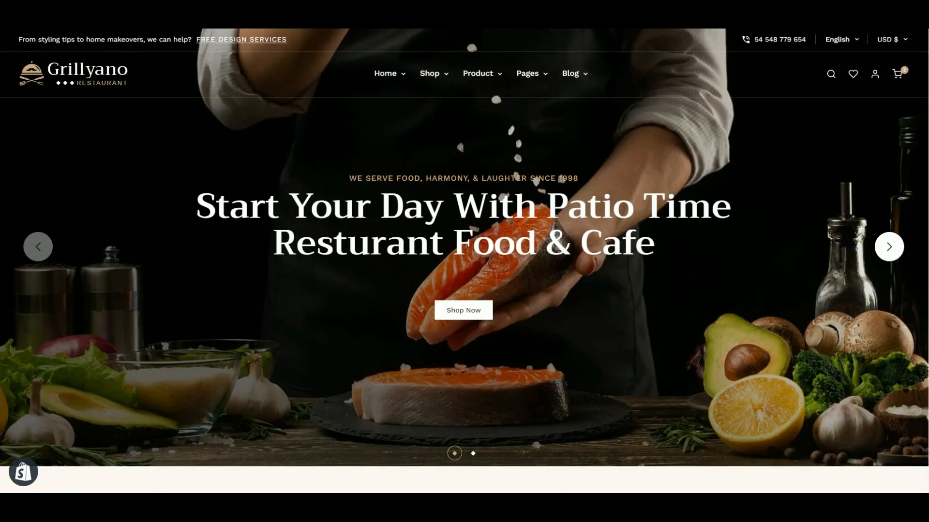